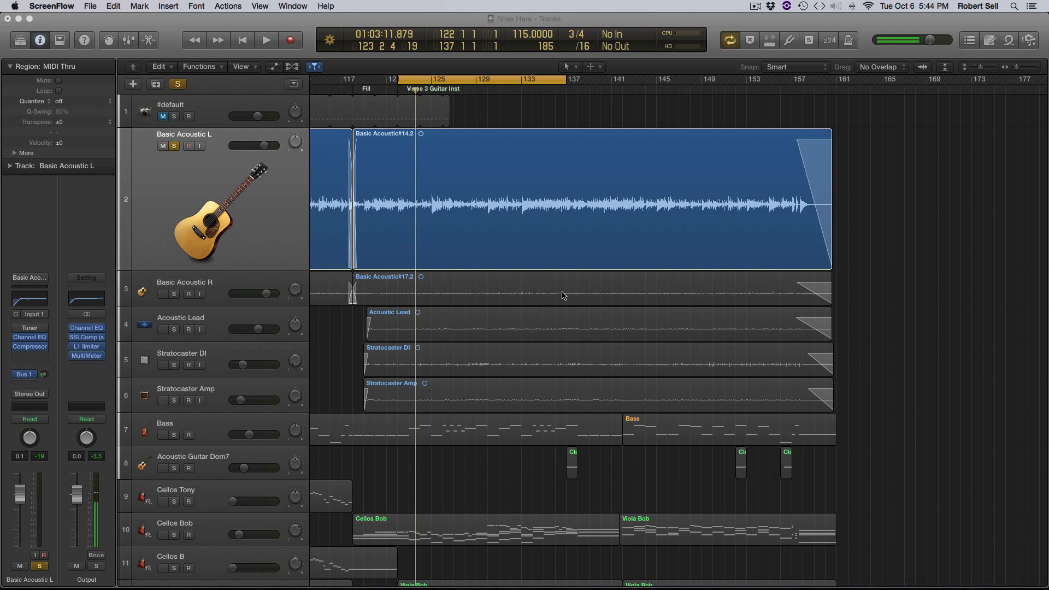
- Select the Basic Acoustic L track and play the looped section repeatedly to listen for problem frequencies in the guitar
left_click(206, 160)
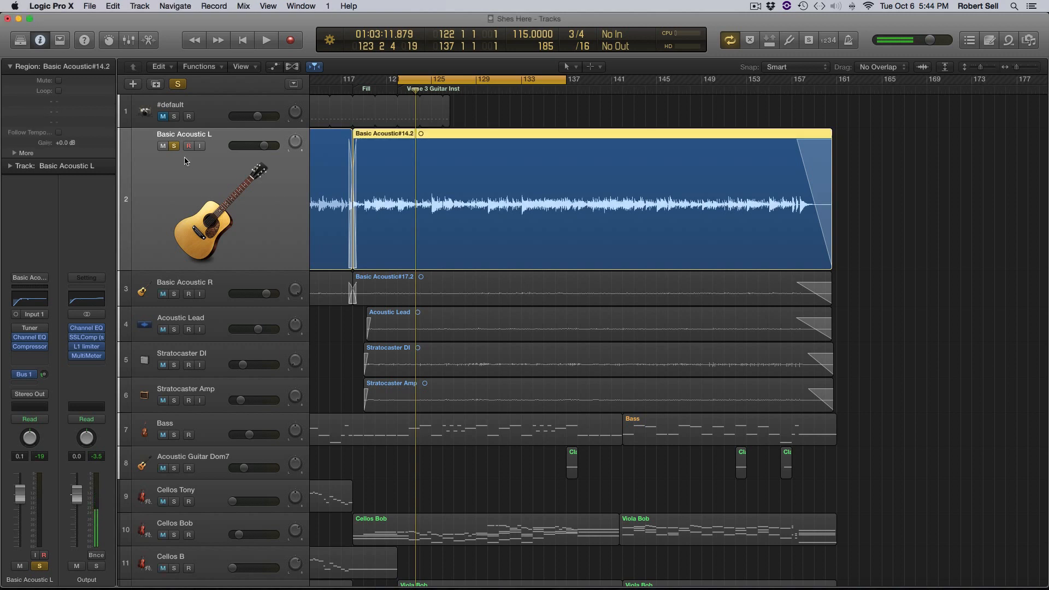
key("space")
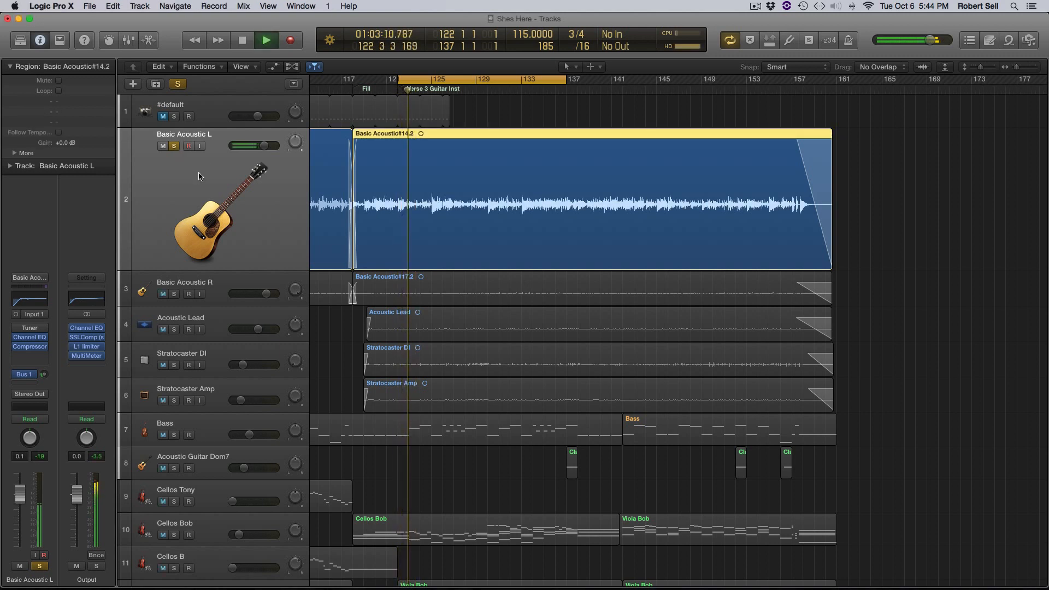
key("space")
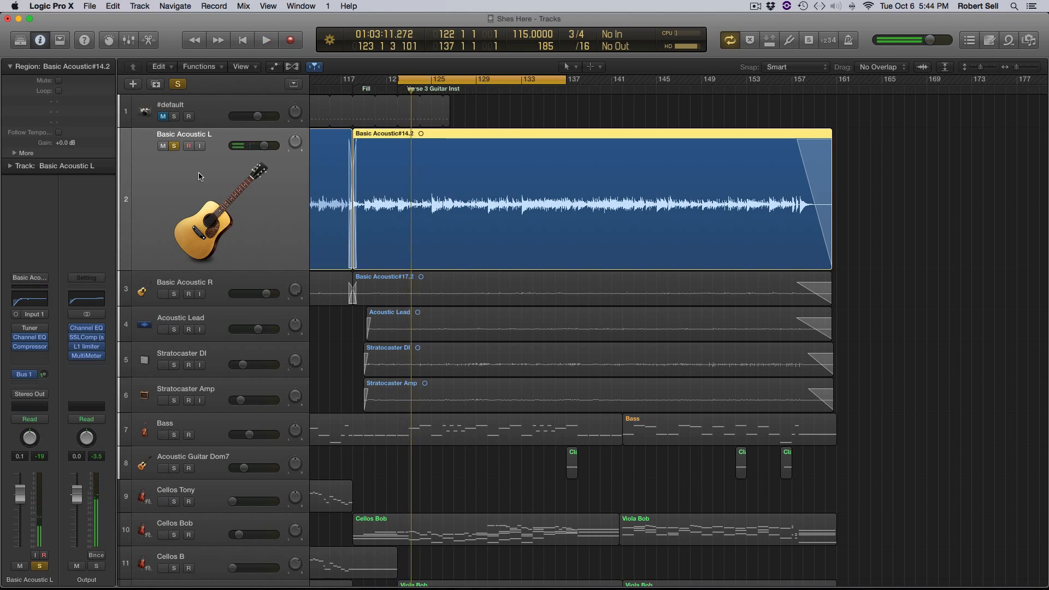
key("space")
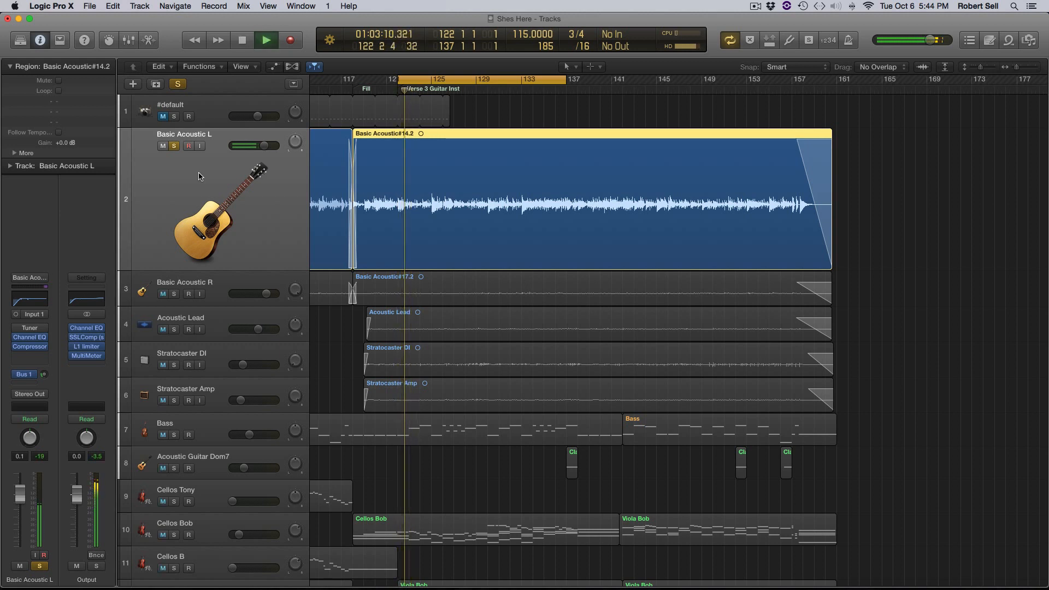
key("space")
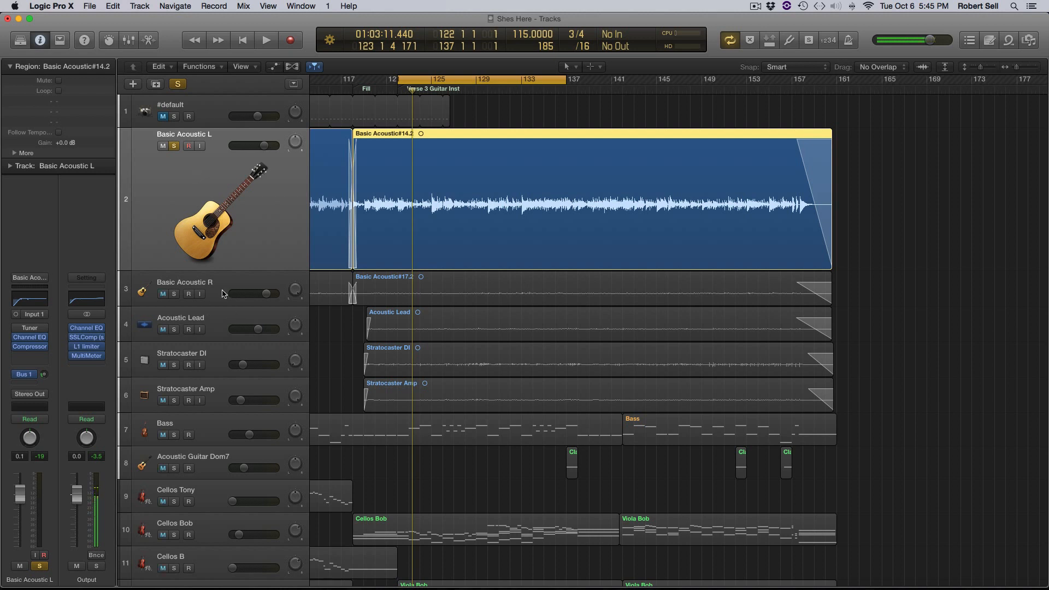
- Open the Channel EQ on Basic Acoustic L, move its window clear of the channel strip, and turn on the Analyzer
left_click(31, 338)
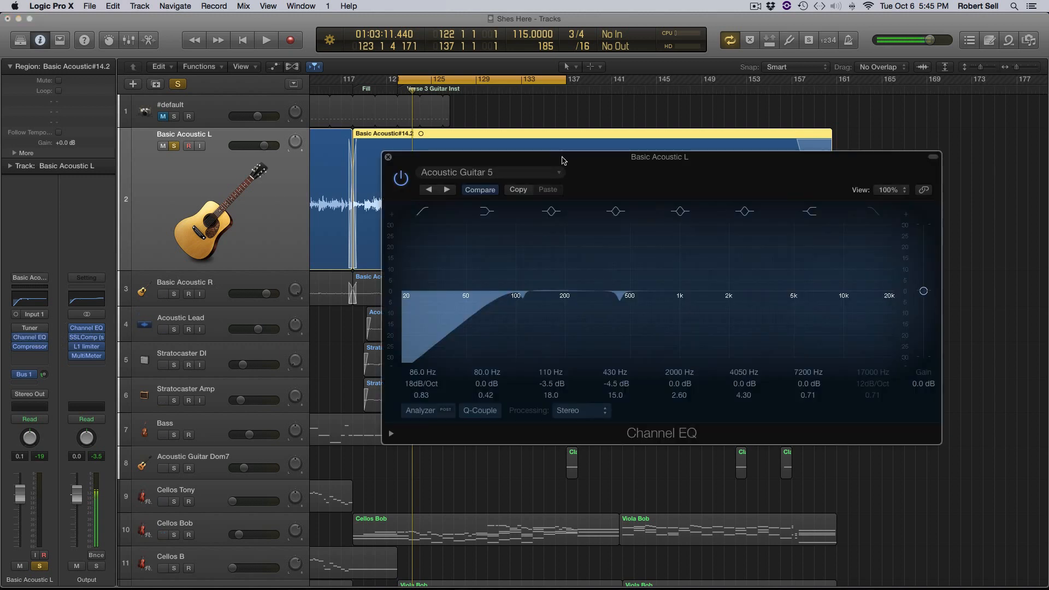
left_click_drag(584, 165, 492, 118)
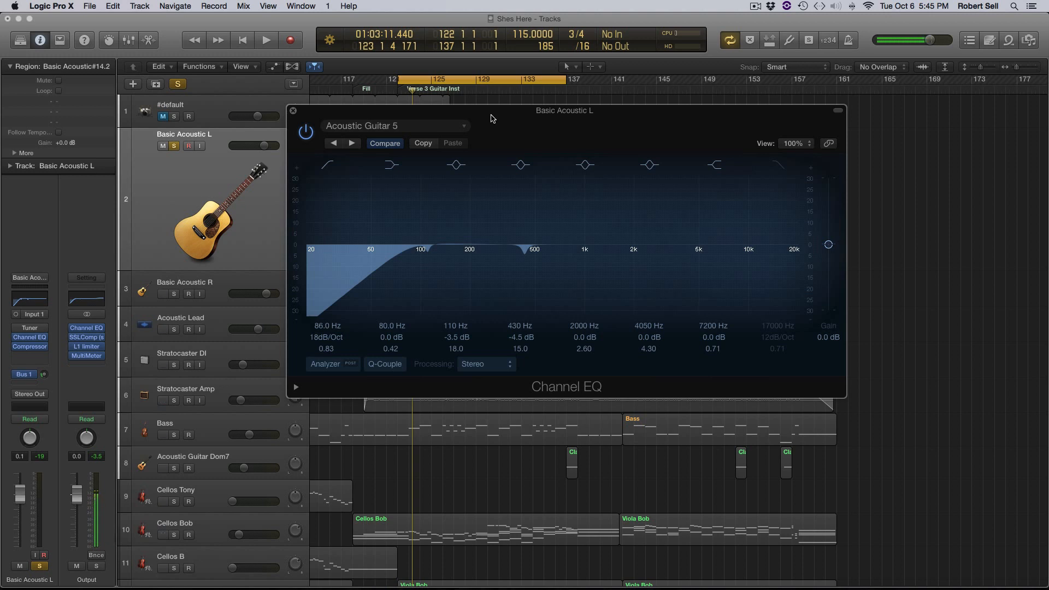
left_click_drag(616, 112, 598, 112)
left_click(307, 365)
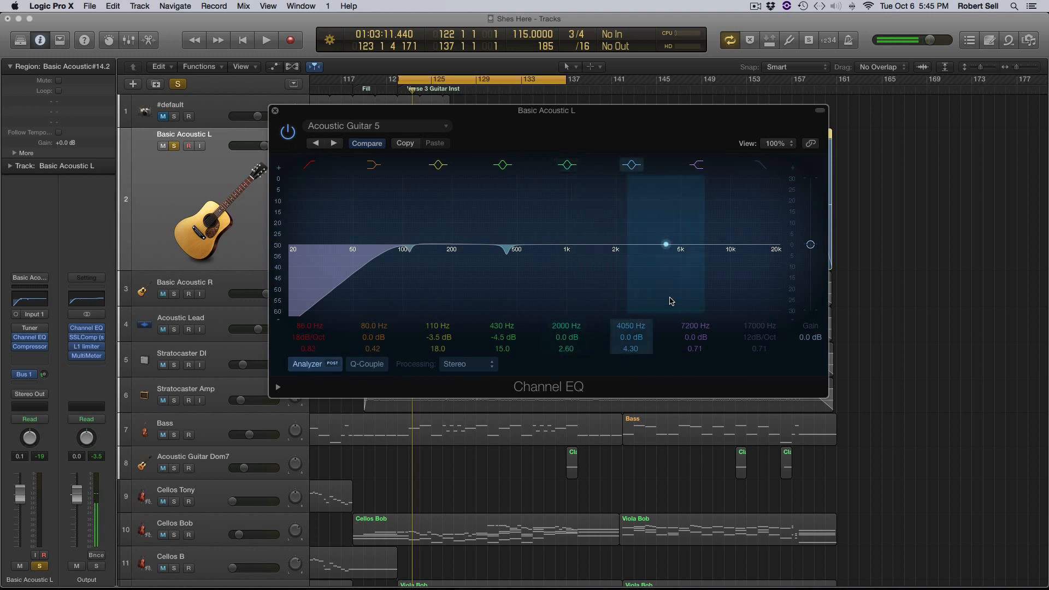
- Play the looped section and examine the guitar's frequency spectrum in the Channel EQ analyzer
key("space")
key("space")
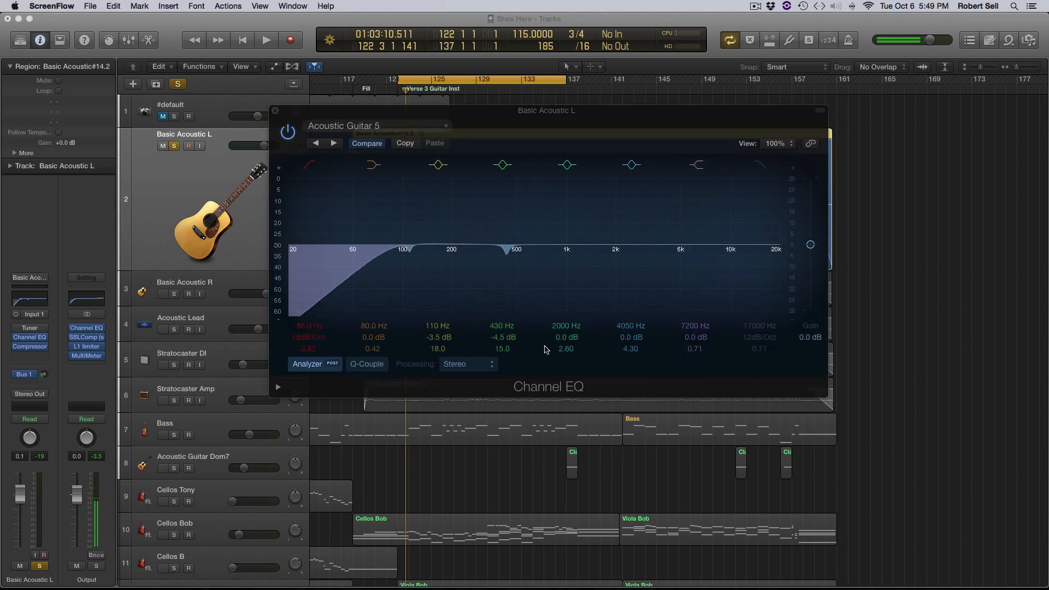
left_click(666, 312)
key("space")
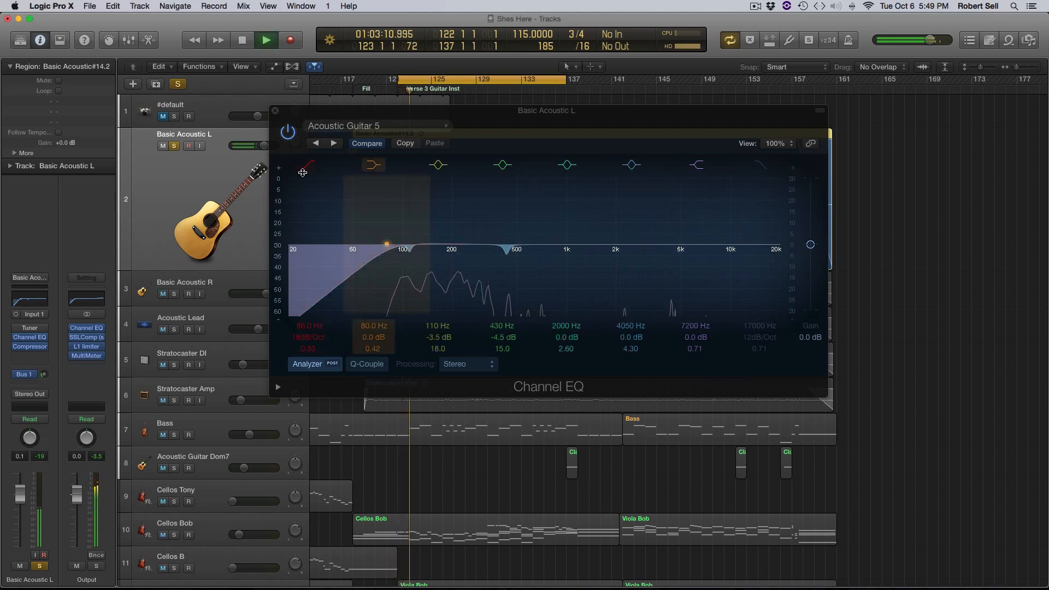
key("space")
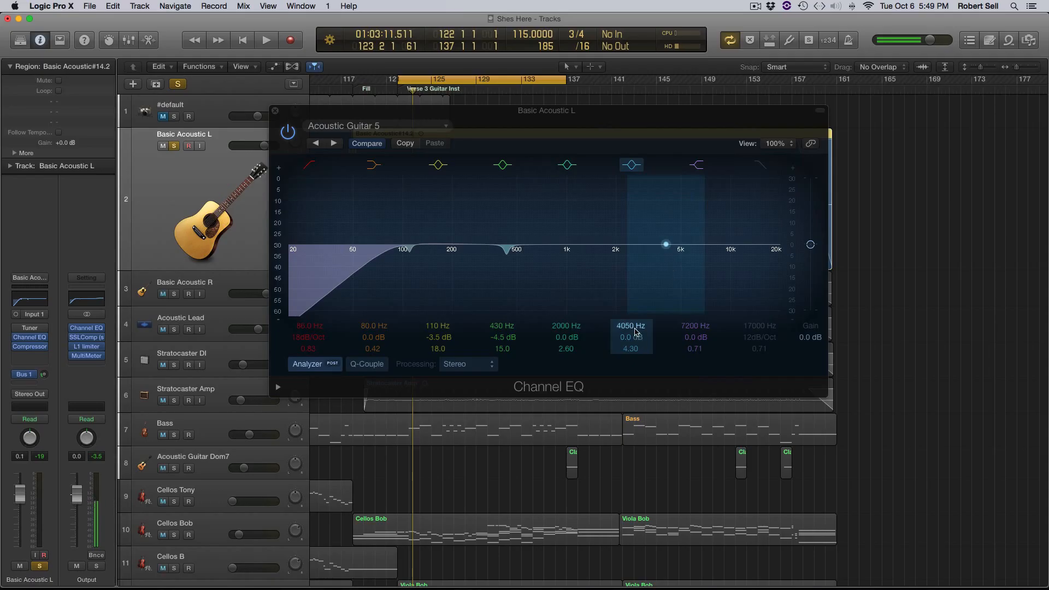
- Boost the 4050 Hz band to +22.5 dB with a Q of 100 and shift it to 4400 Hz, auditioning it
left_click_drag(636, 331, 637, 328)
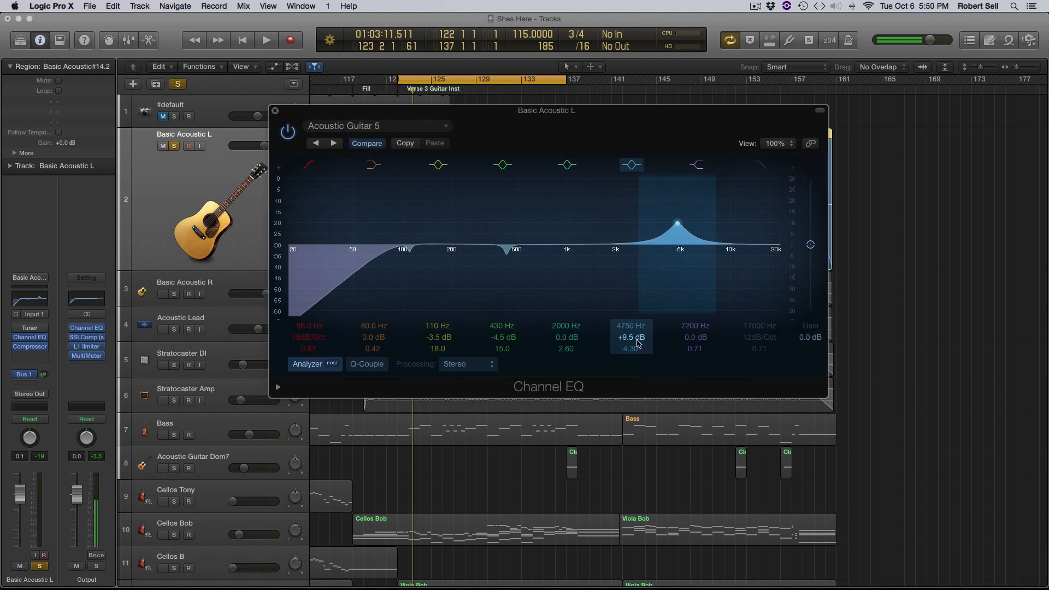
key("space")
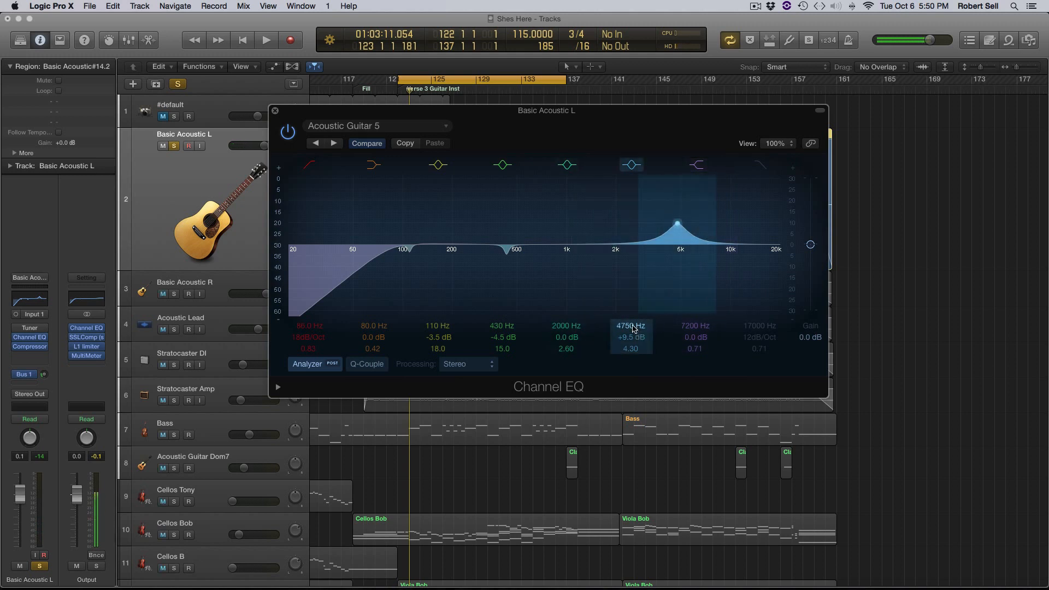
mouse_move(632, 328)
left_mouse_down()
mouse_move(635, 352)
mouse_move(634, 327)
left_mouse_up()
key("space")
key("space")
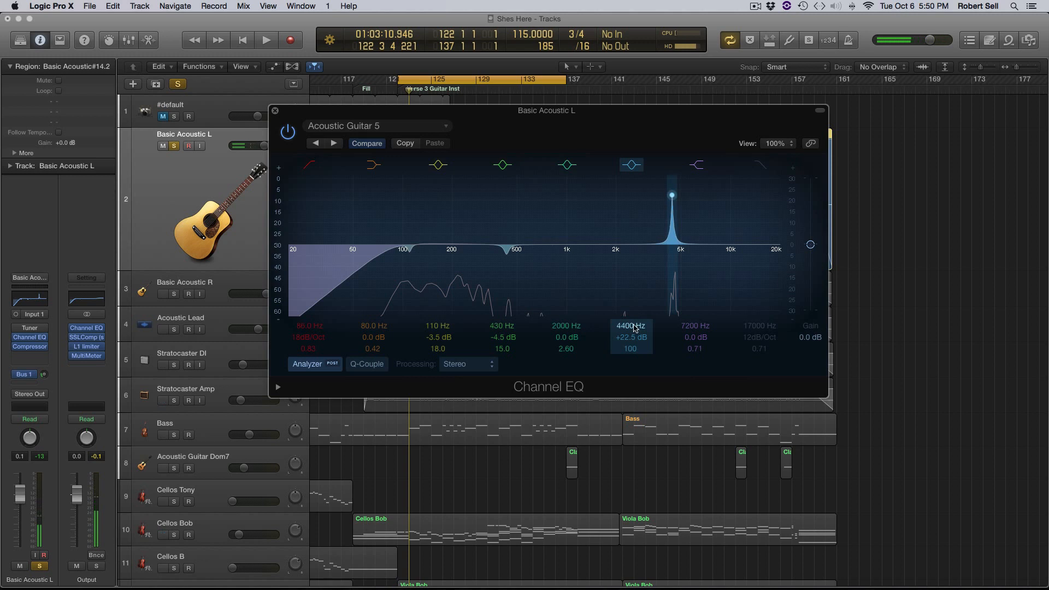
- Sweep the boosted 4400 Hz band to 4250 Hz and settle on 4350 Hz while auditioning the looped section
key("space")
key("space")
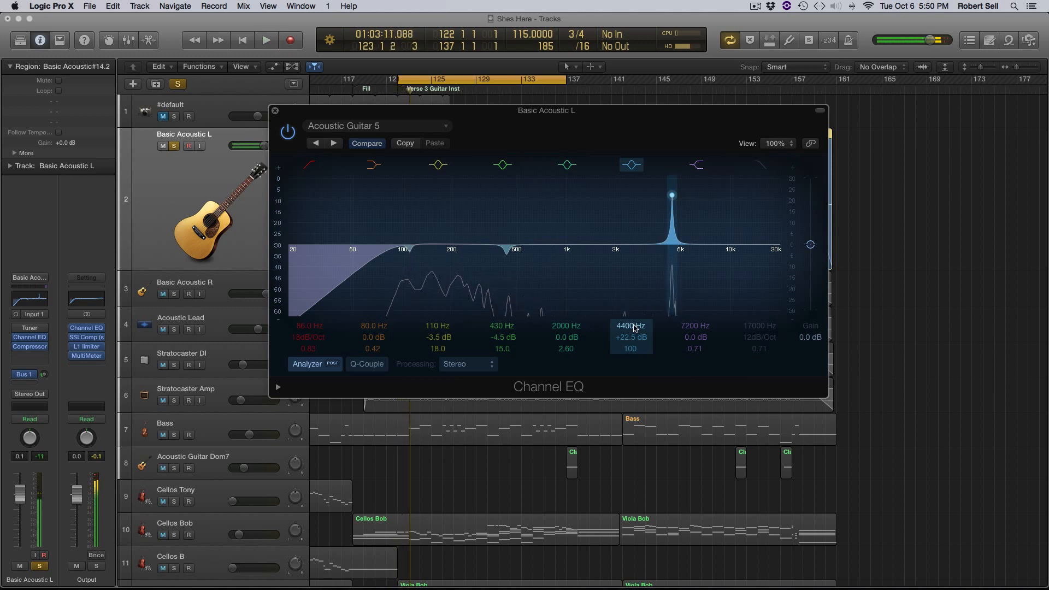
left_click_drag(634, 328, 634, 330)
key("space")
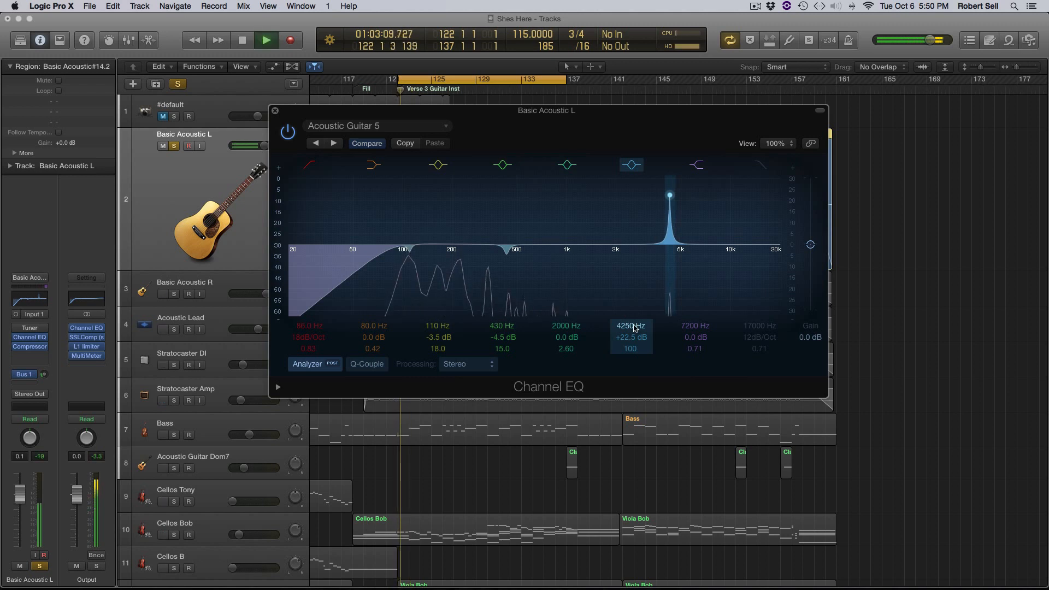
key("space")
double_click(631, 327)
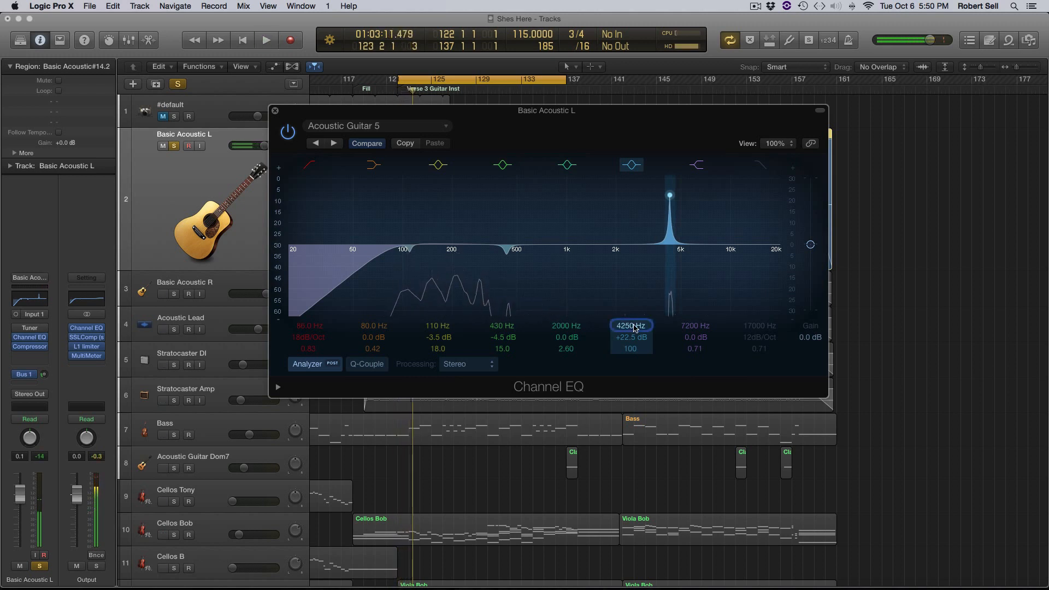
left_click_drag(634, 328, 634, 326)
key("space")
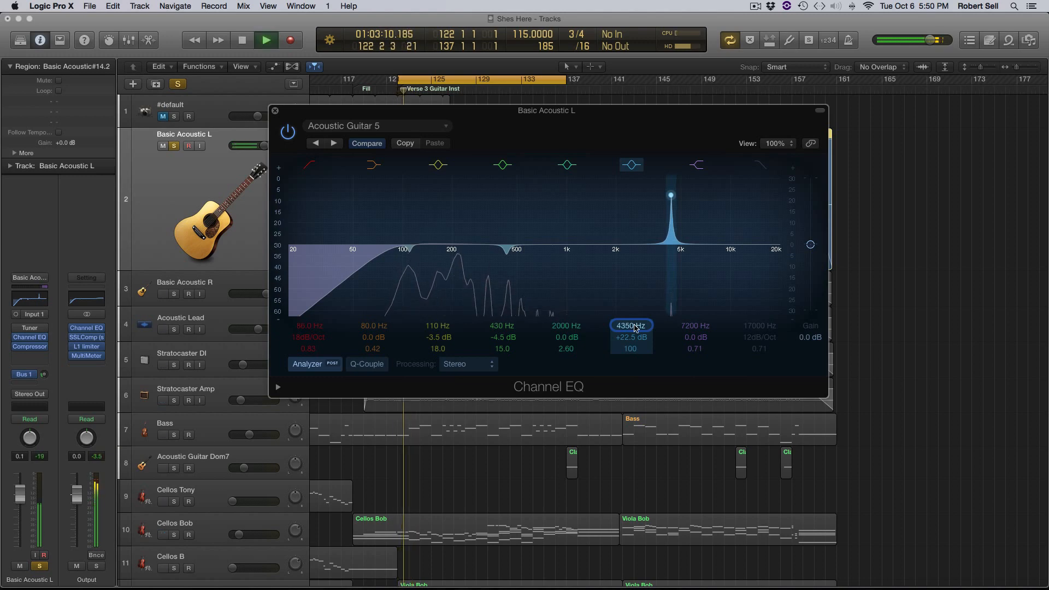
key("space")
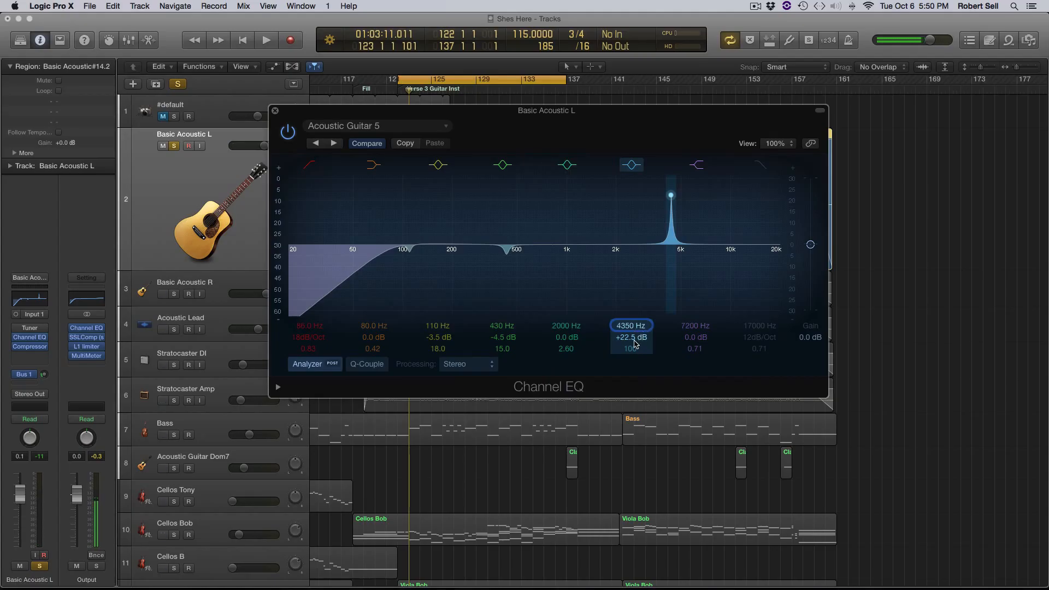
- Cut the 4350 Hz band to -8.0 dB and widen it to a Q of 40.0
left_click_drag(634, 342, 634, 356)
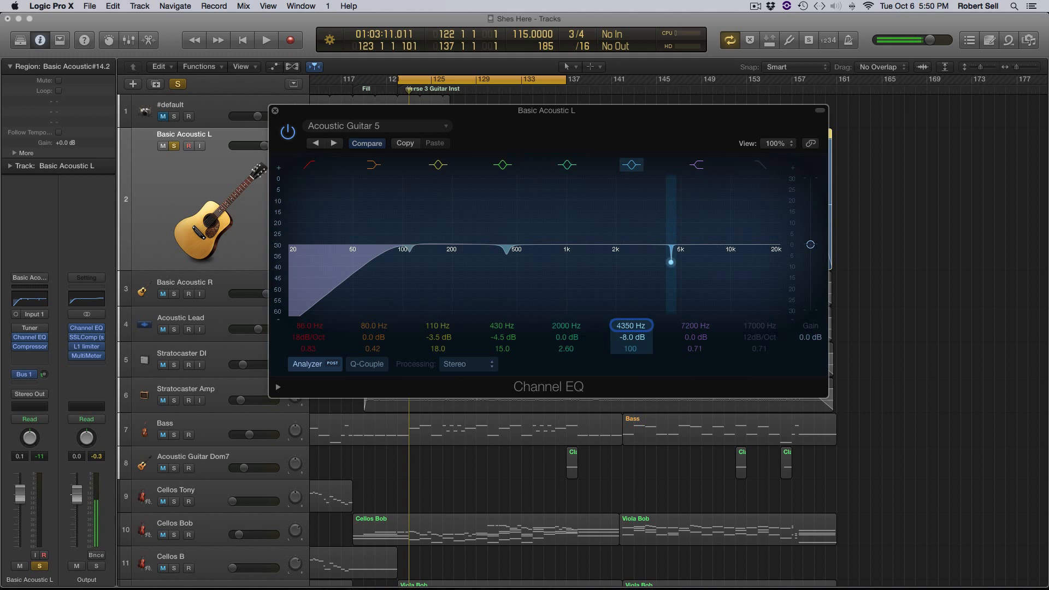
left_click(637, 342)
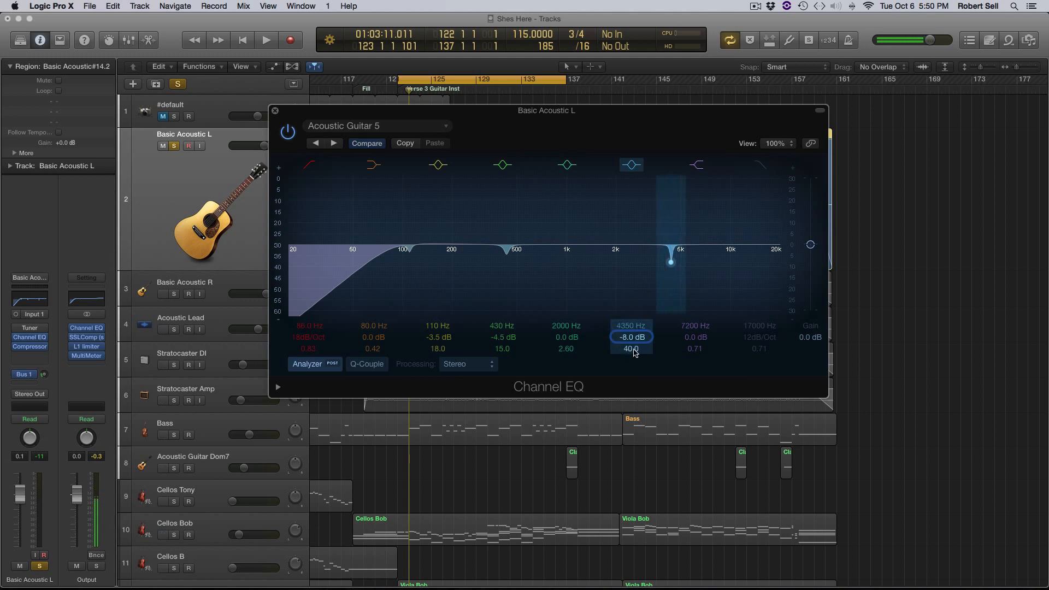
mouse_move(636, 351)
left_mouse_down()
mouse_move(635, 377)
mouse_move(635, 347)
left_mouse_up()
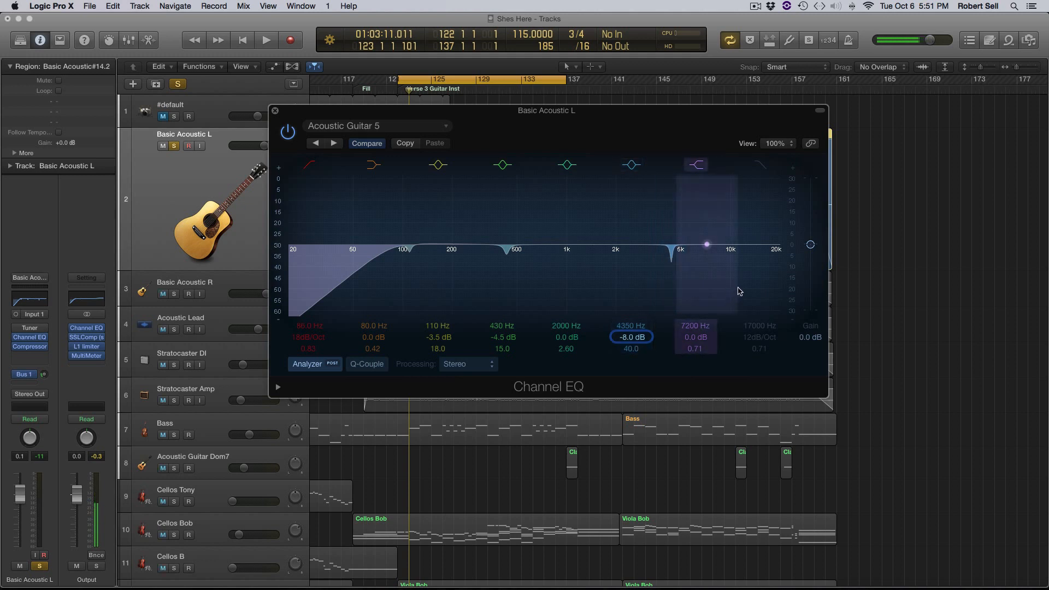
- Play the looped section to hear the guitar with the 4350 Hz cut applied
key("space")
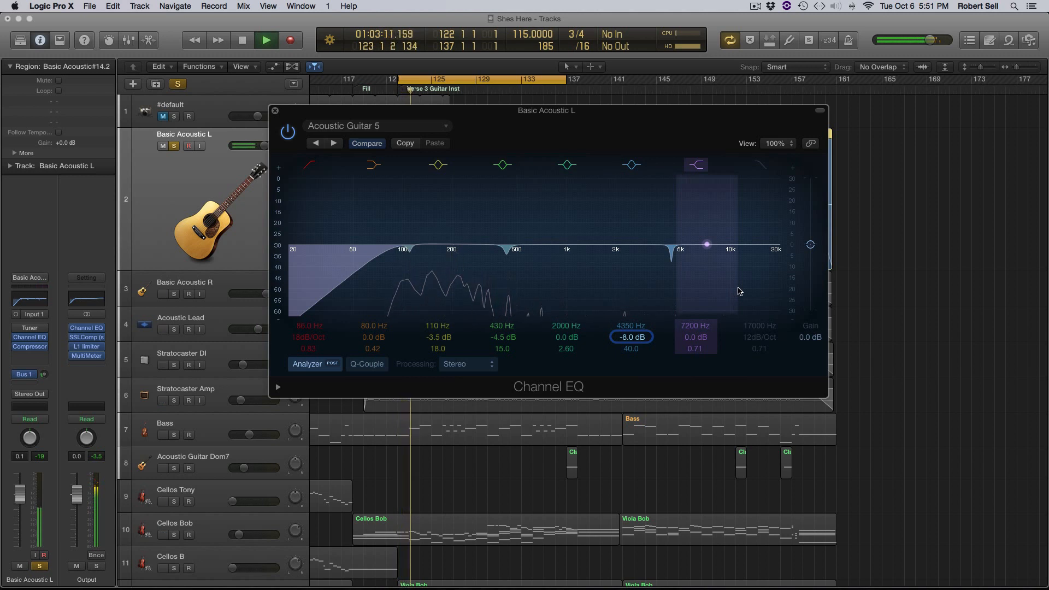
key("space")
key("space")
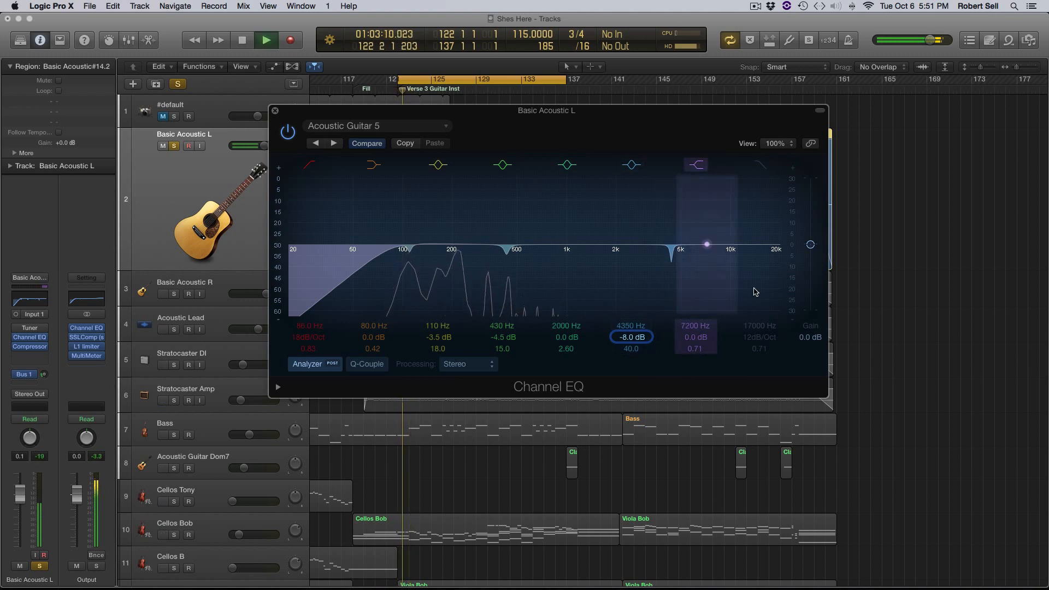
key("space")
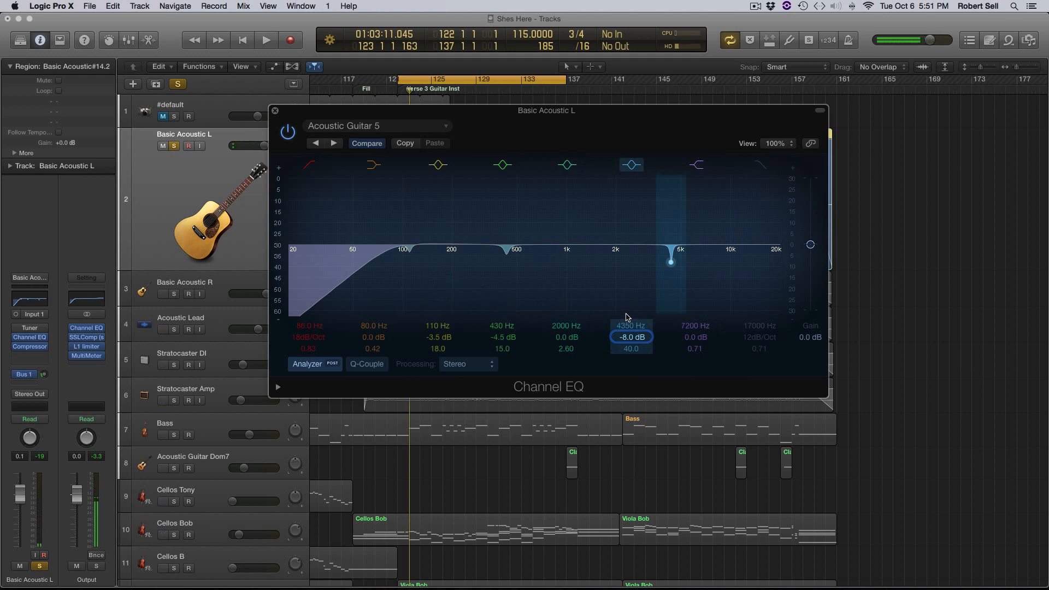
- Boost the 2000 Hz band to +23.5 dB with a Q of 100 and tune it to 2250 Hz while auditioning the loop
mouse_move(568, 337)
left_mouse_down()
mouse_move(567, 322)
mouse_move(567, 359)
mouse_move(572, 329)
left_mouse_up()
key("space")
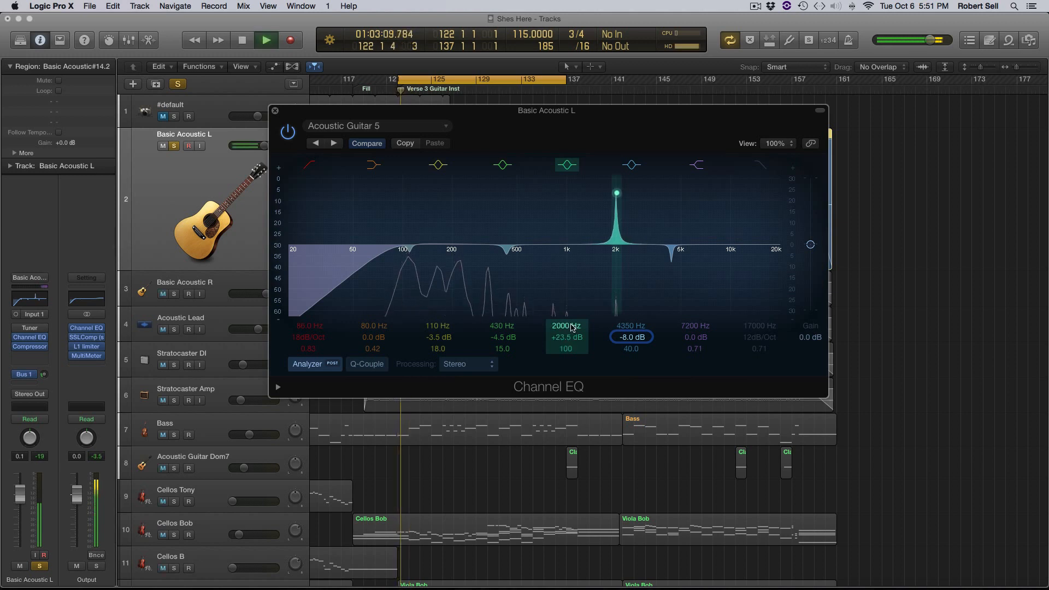
scroll(572, 328, "up", 2)
scroll(572, 329, "up", 3)
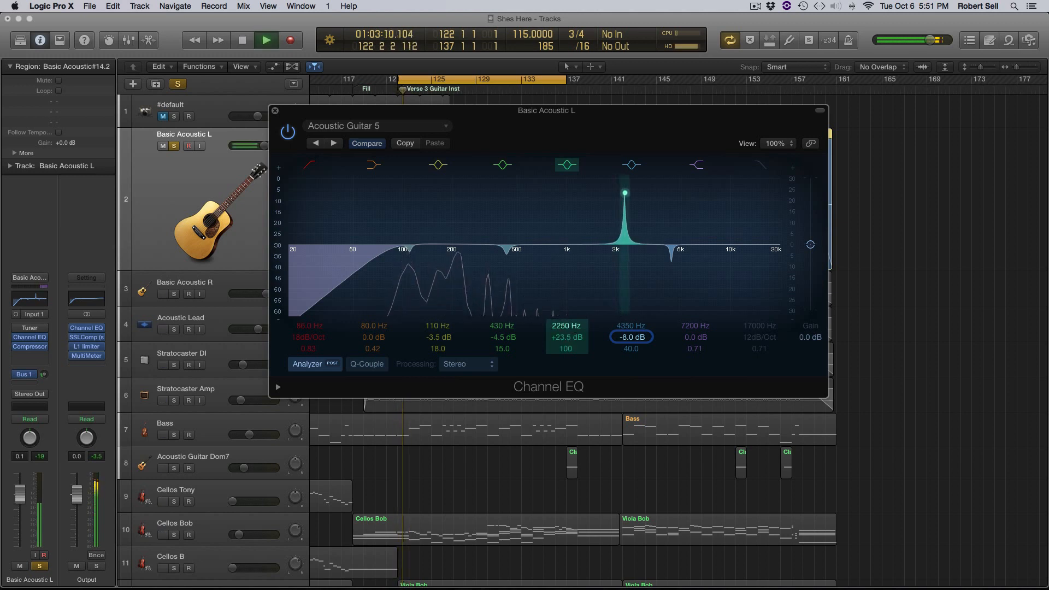
key("space")
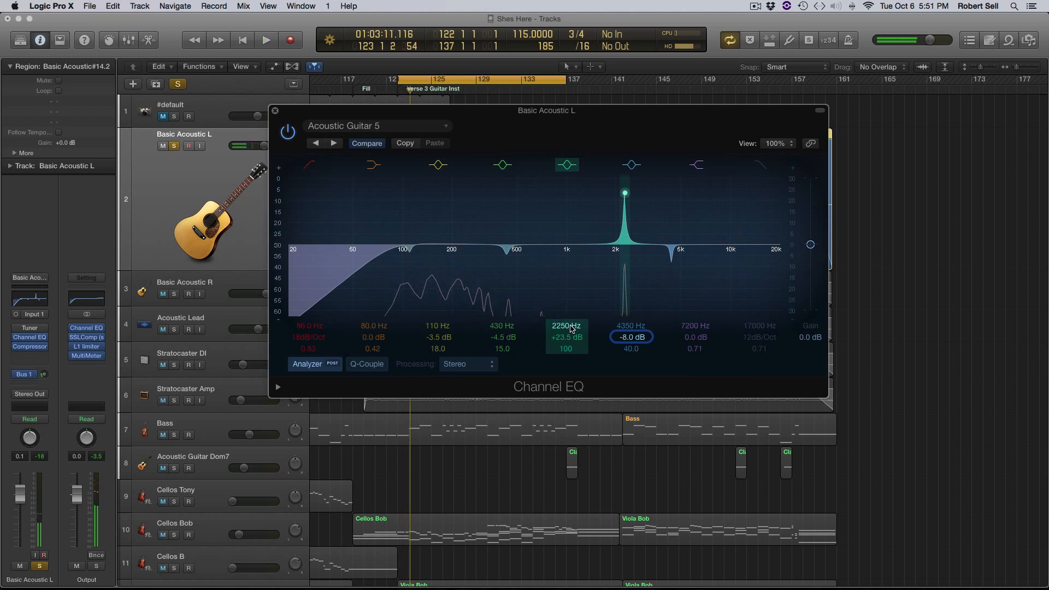
scroll(572, 328, "down", 1)
key("space")
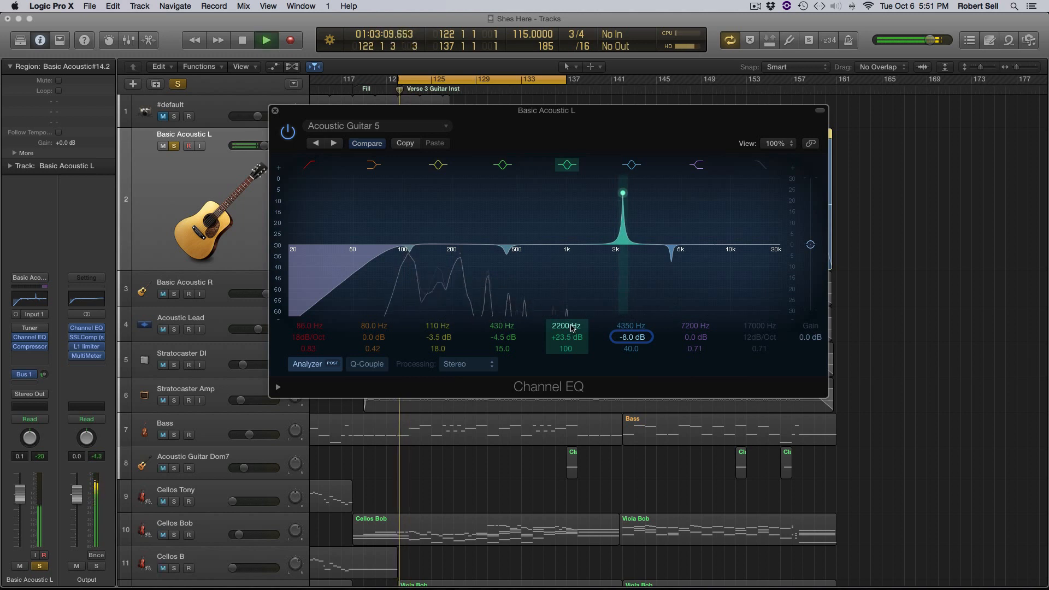
scroll(572, 328, "up", 1)
key("space")
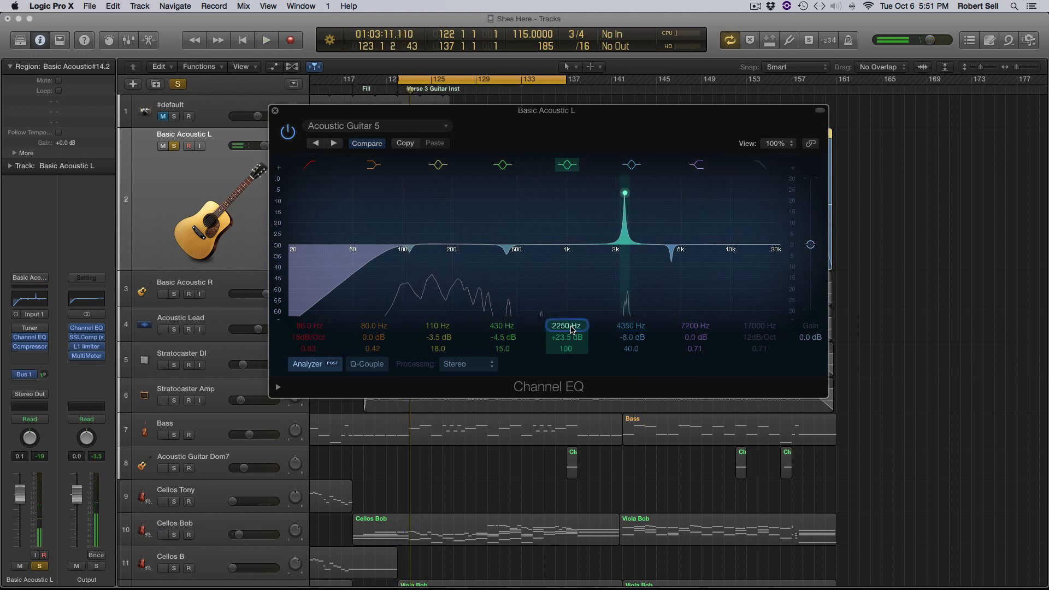
key("space")
key("space")
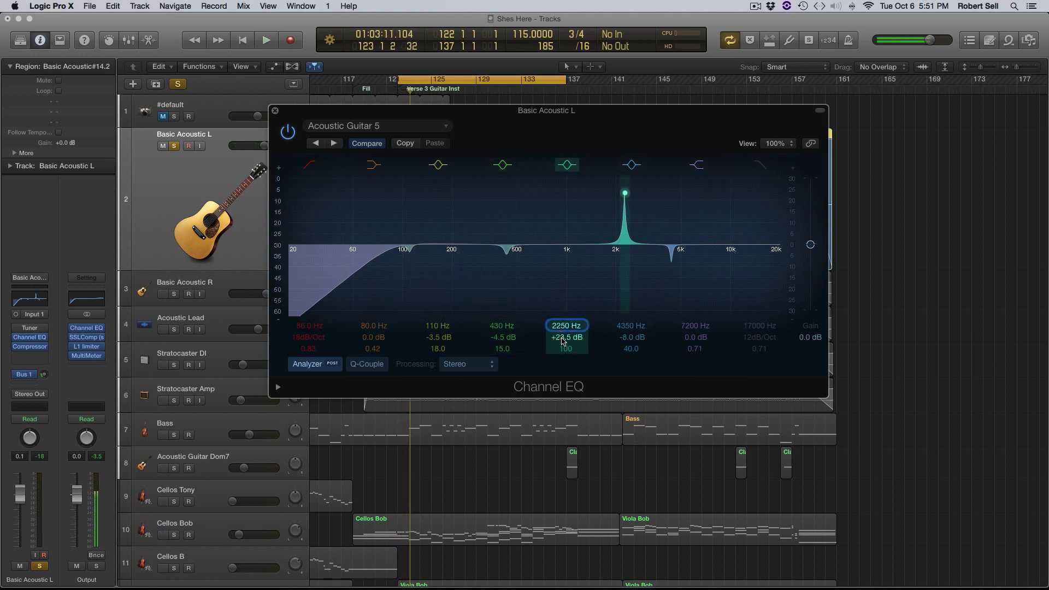
- Cut the 2250 Hz band to -8.0 dB with a Q of 40.0 and play the loop to audition it
scroll(563, 341, "down", 10)
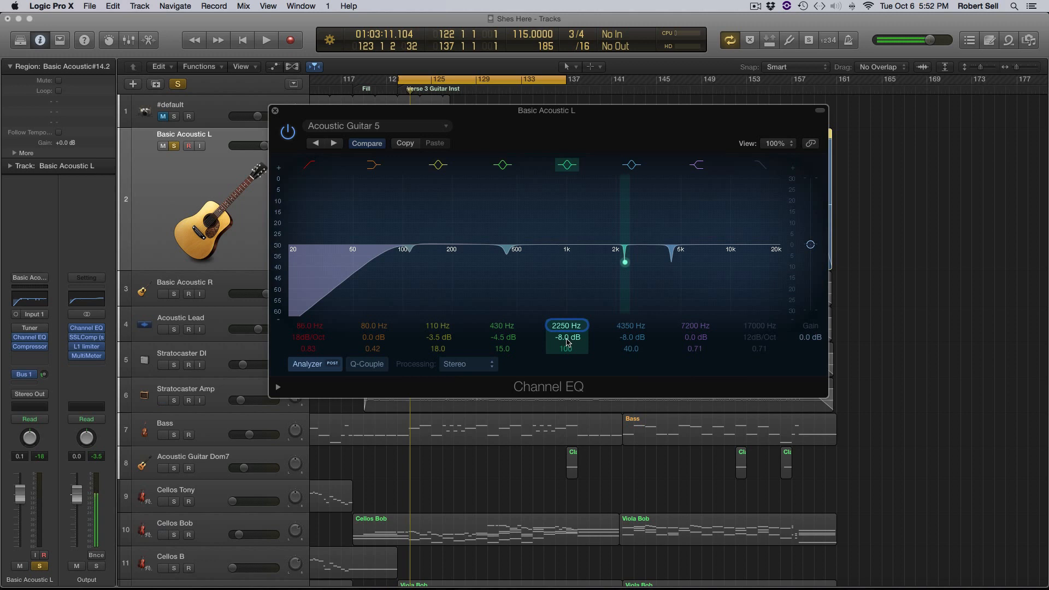
left_click_drag(567, 349, 567, 356)
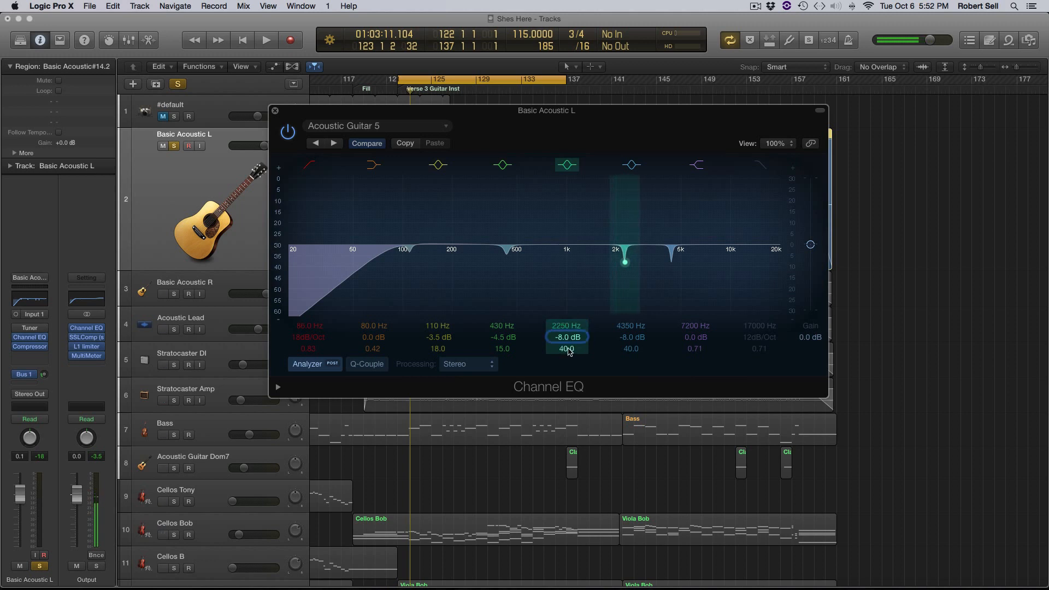
key("space")
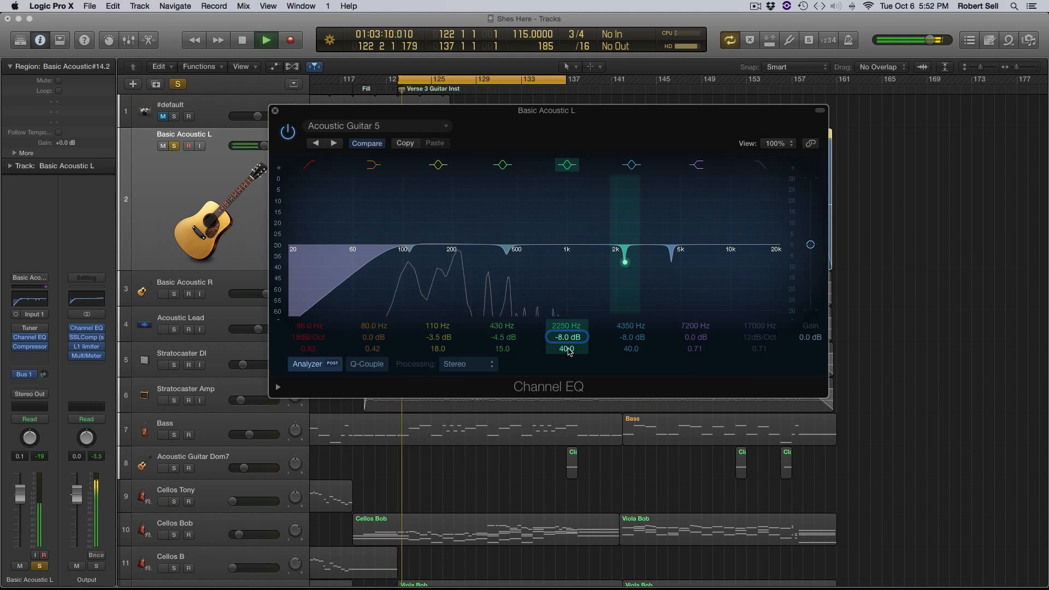
key("space")
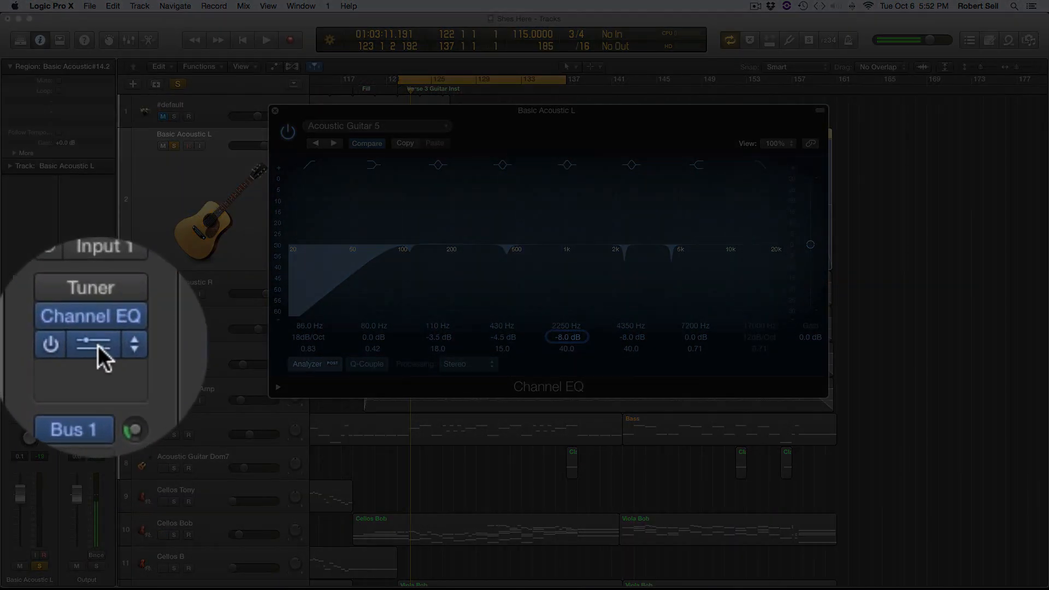
- Insert the stereo Waves DeEsser between Channel EQ and Compressor on Basic Acoustic L and move its window beside the EQ
left_click_drag(32, 346, 30, 350)
left_click_drag(102, 347, 110, 355)
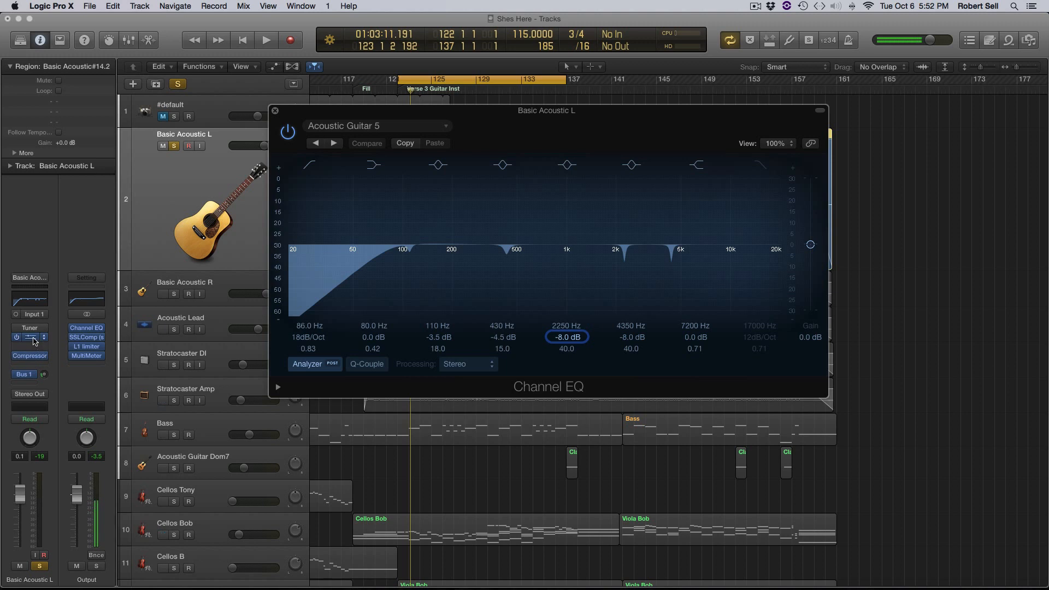
left_click(34, 339)
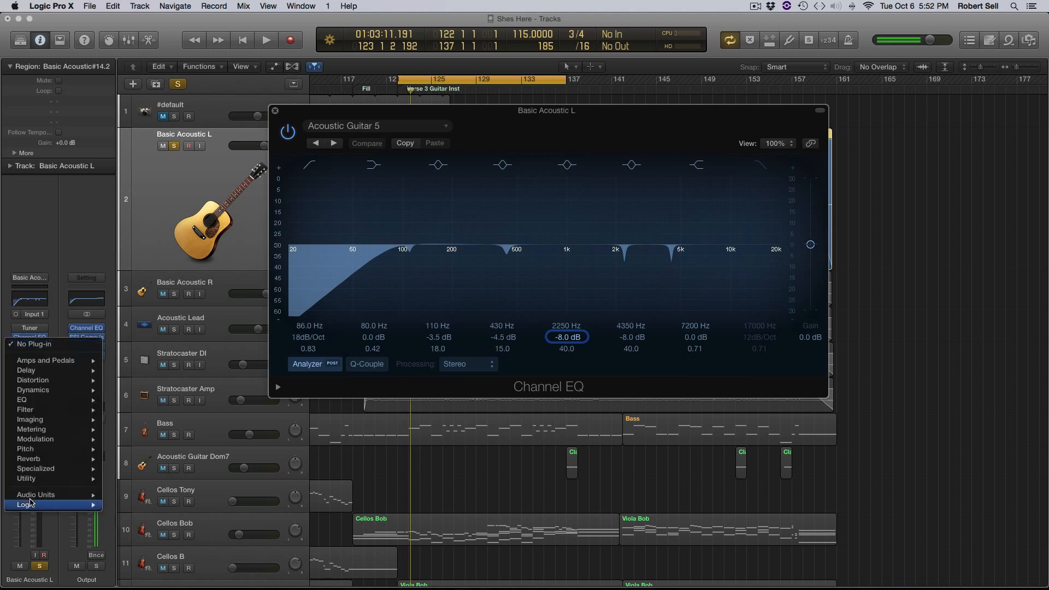
mouse_move(30, 495)
mouse_move(142, 578)
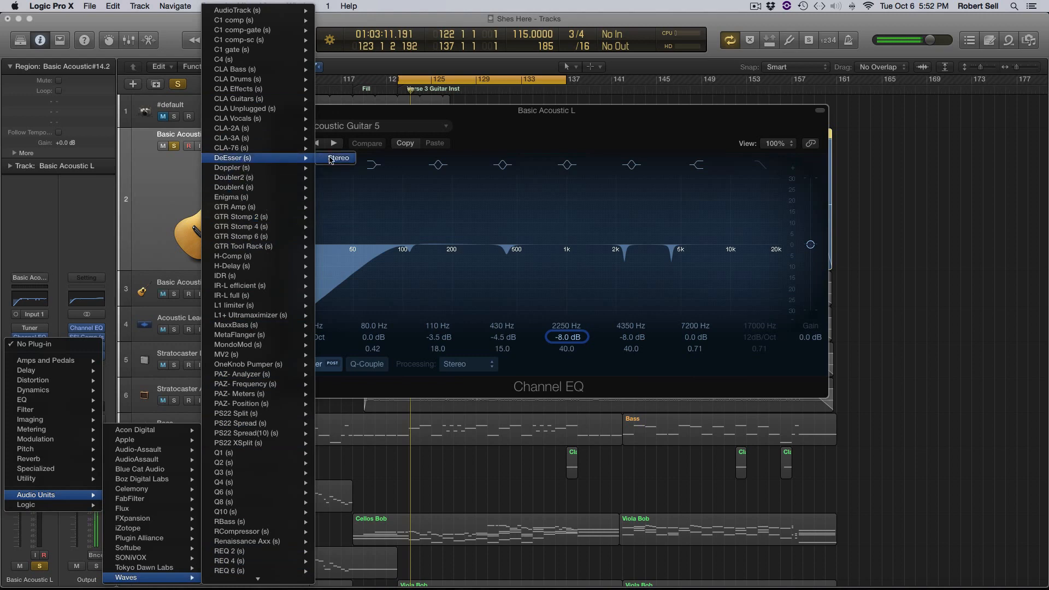
left_click(330, 160)
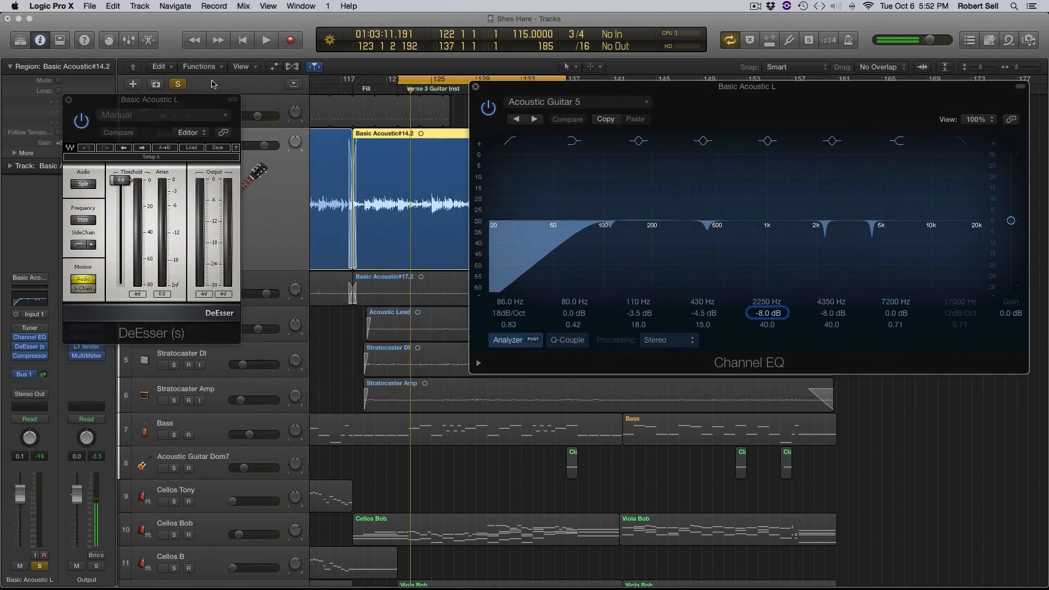
left_click_drag(177, 102, 385, 96)
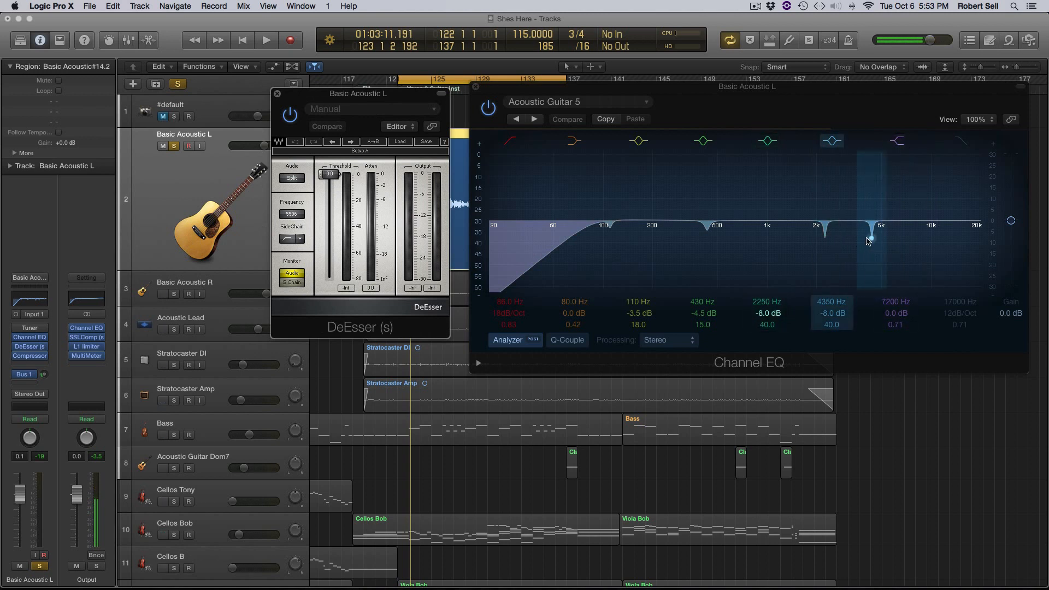
left_click_drag(384, 97, 371, 100)
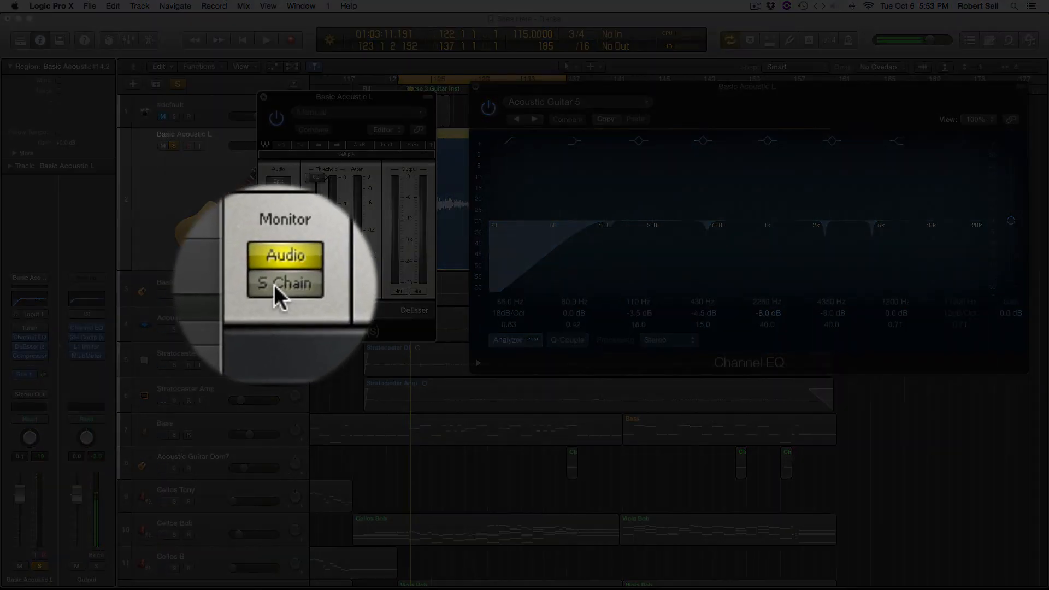
- Monitor the DeEsser's side chain and tune its frequency to 2224 while the loop plays
left_click(277, 285)
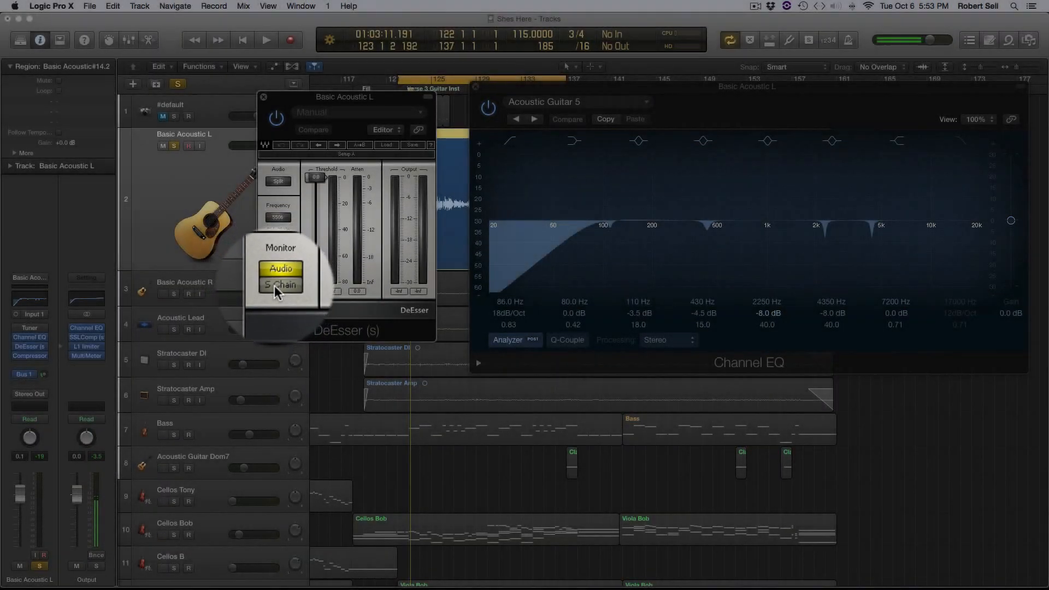
left_click(279, 277)
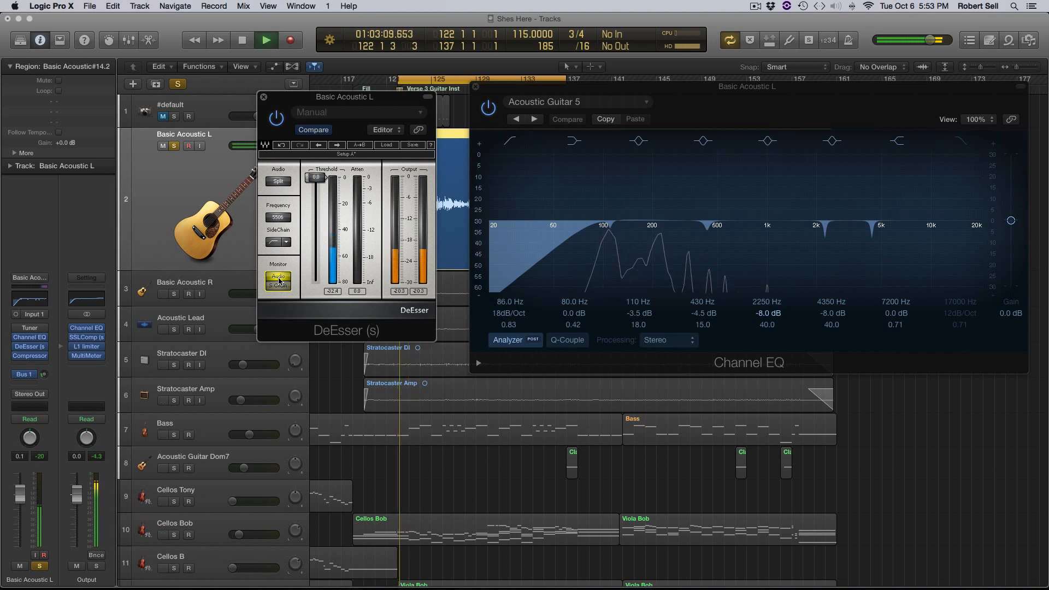
left_click(277, 286)
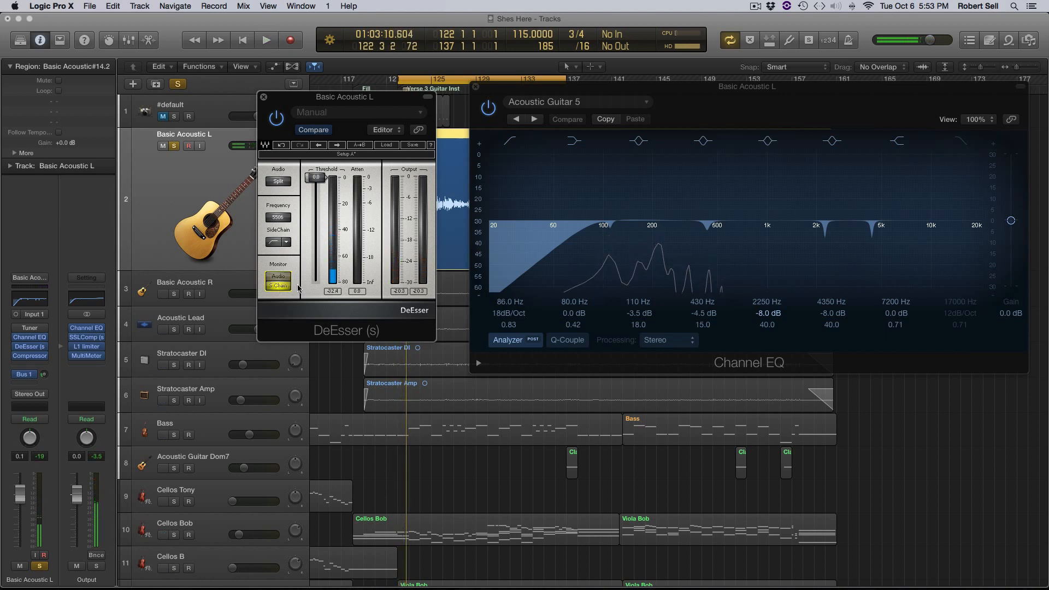
key("space")
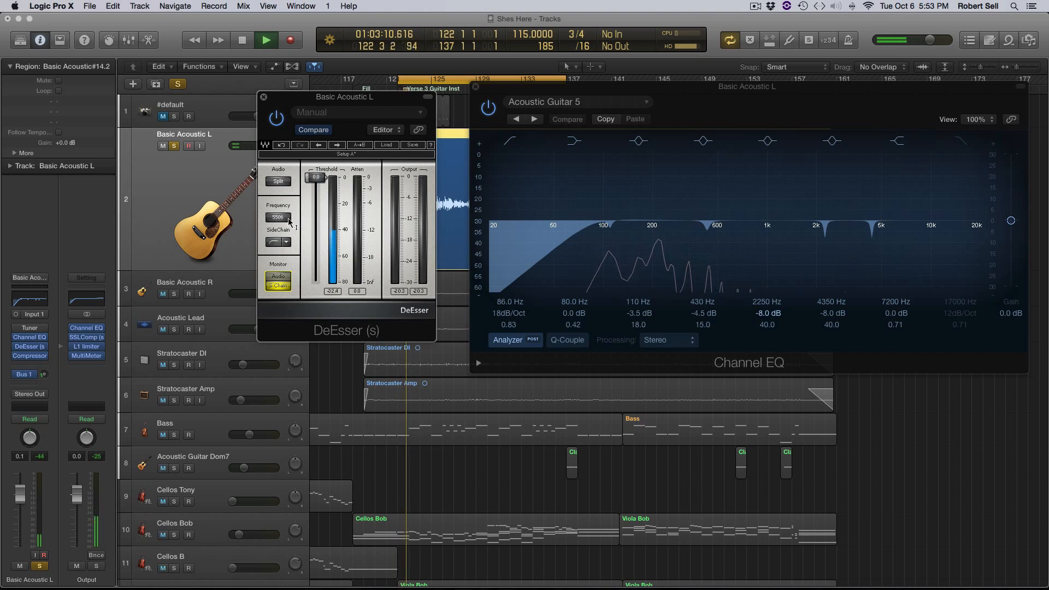
left_click_drag(278, 217, 278, 250)
key("space")
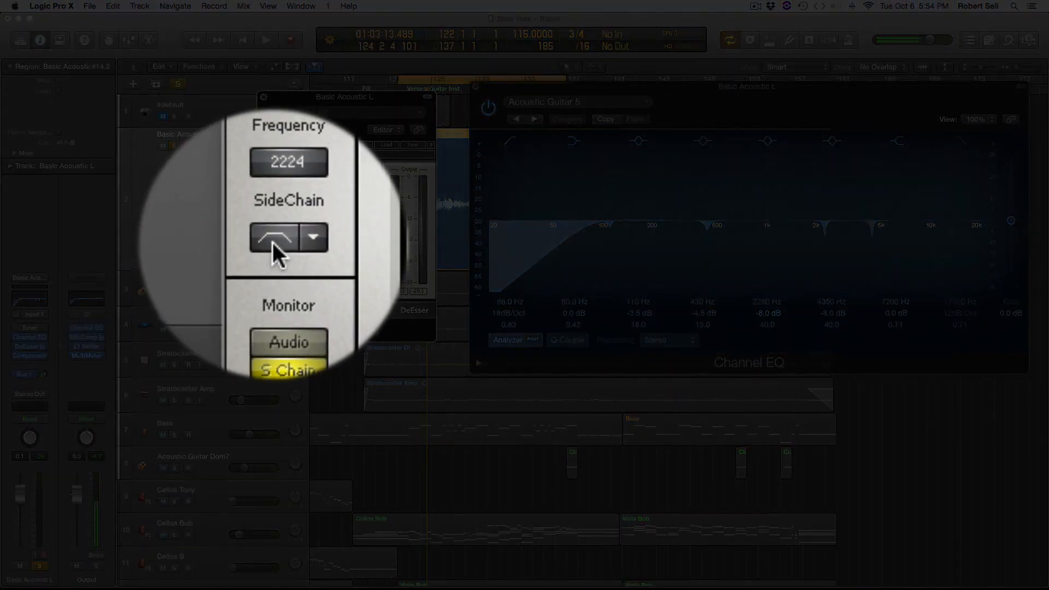
- Review the DeEsser's side-chain filter types and switch its monitor back to Audio
left_click(287, 243)
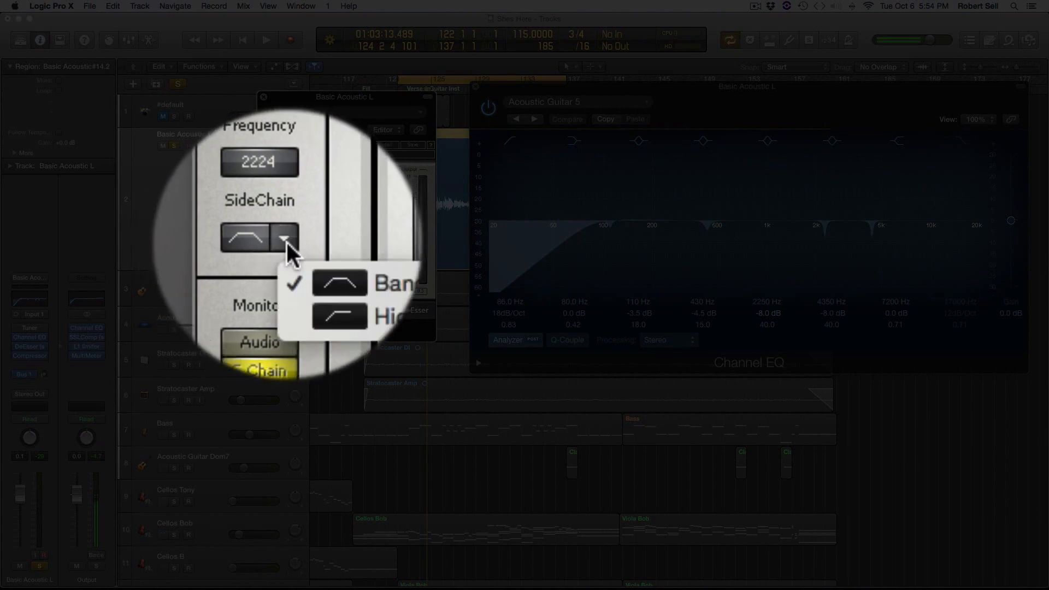
left_click(329, 270)
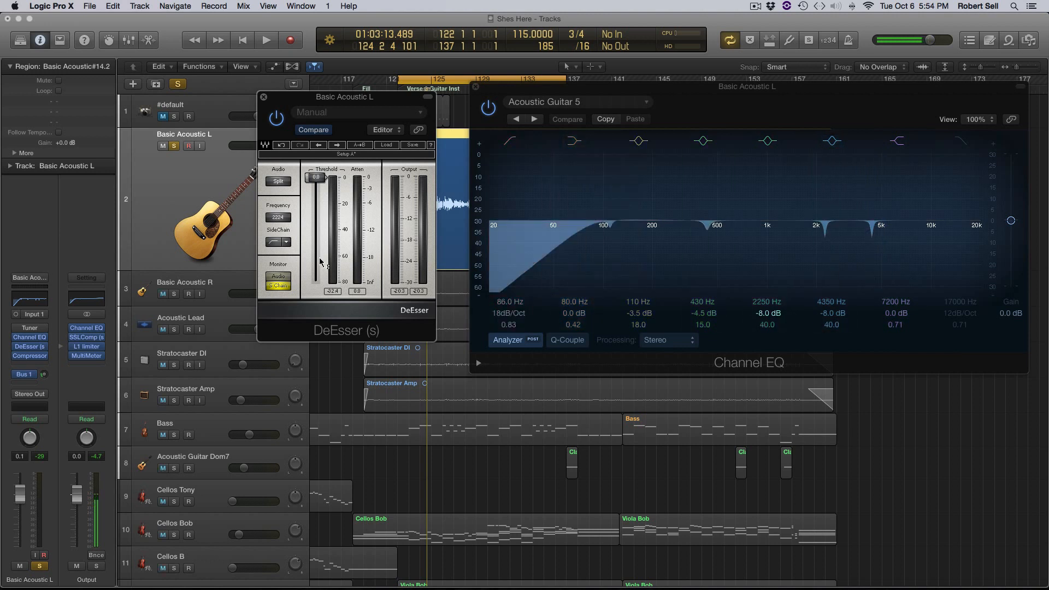
left_click(286, 243)
left_click(290, 244)
left_click(281, 277)
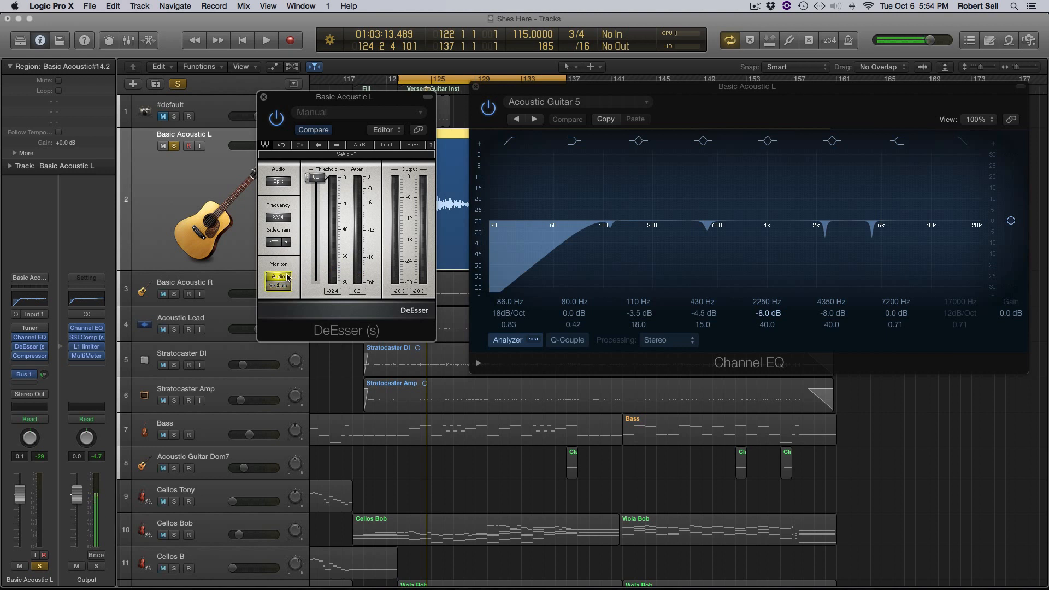
- Lower the DeEsser threshold to about -41.2 while auditioning the guitar loop
left_click_drag(315, 178, 318, 200)
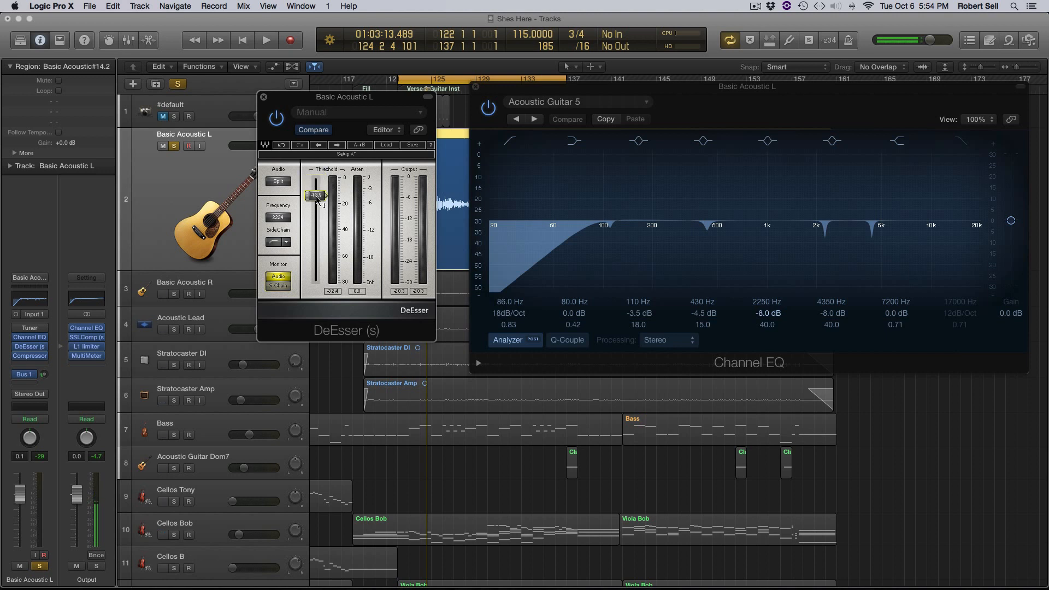
key("space")
left_click_drag(317, 200, 317, 235)
key("space")
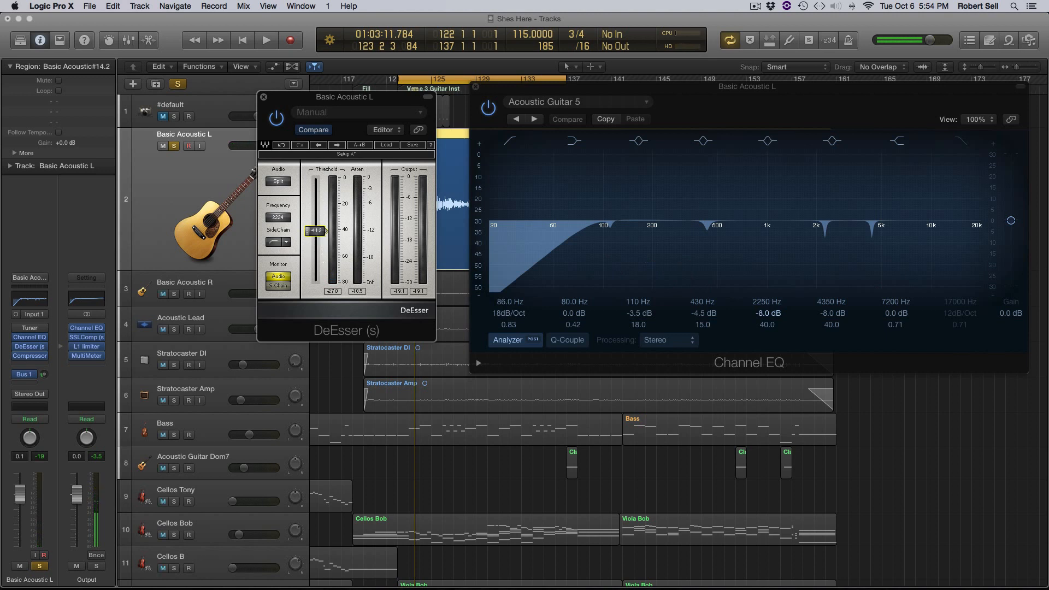
- Lower the DeEsser threshold further to about -54 and play the loop to hear the heavier attenuation
left_click_drag(316, 231, 316, 236)
left_click_drag(314, 235, 314, 249)
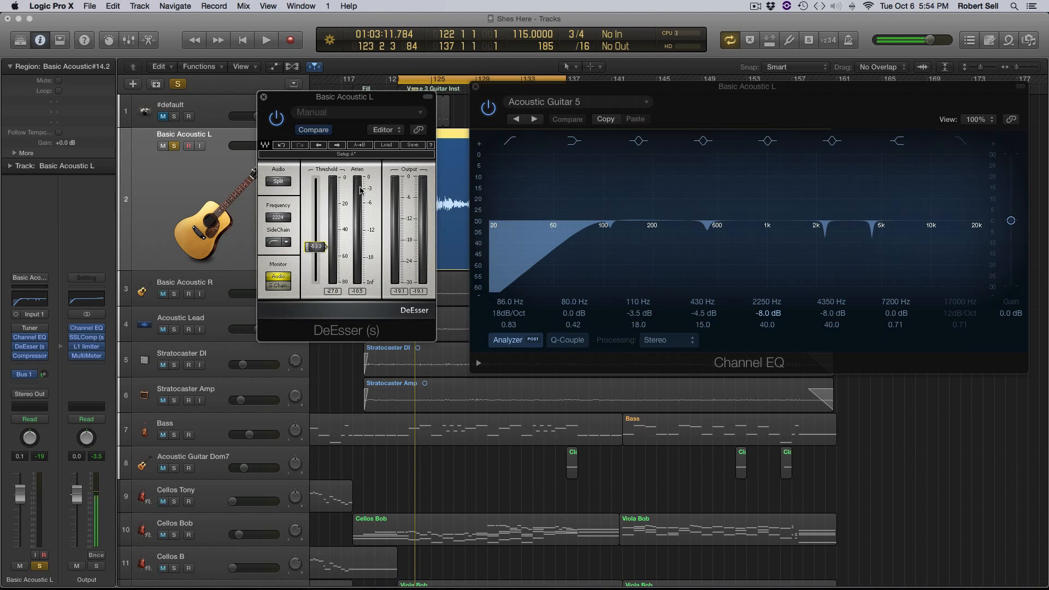
key("space")
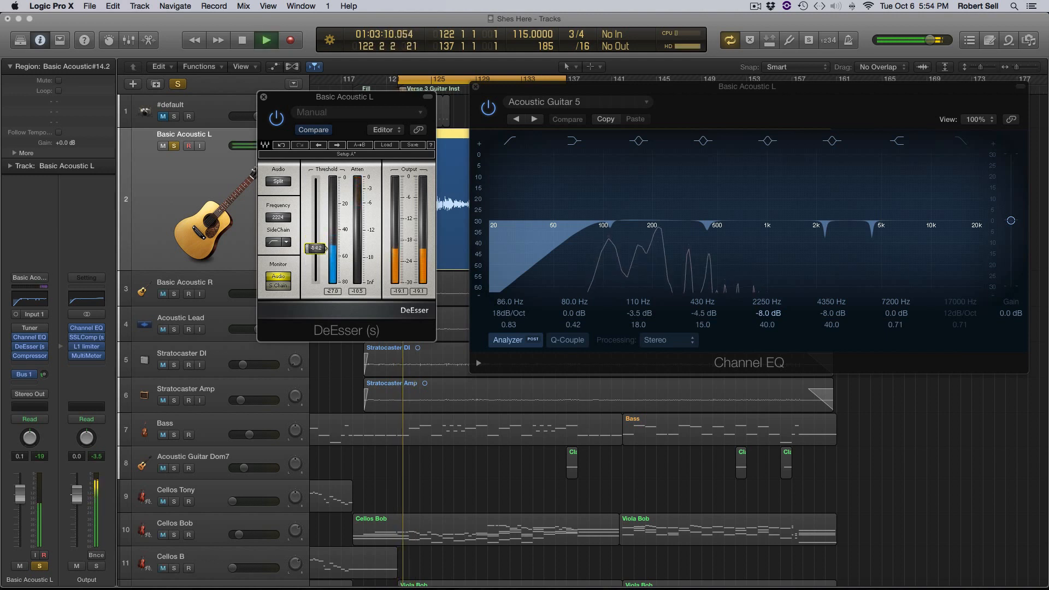
left_click_drag(324, 247, 316, 257)
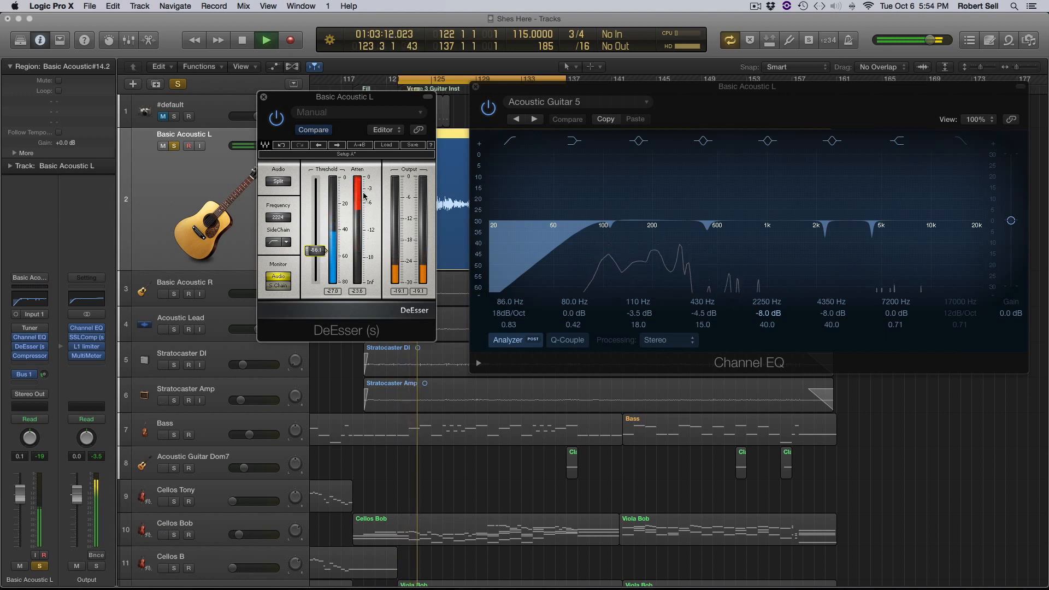
key("space")
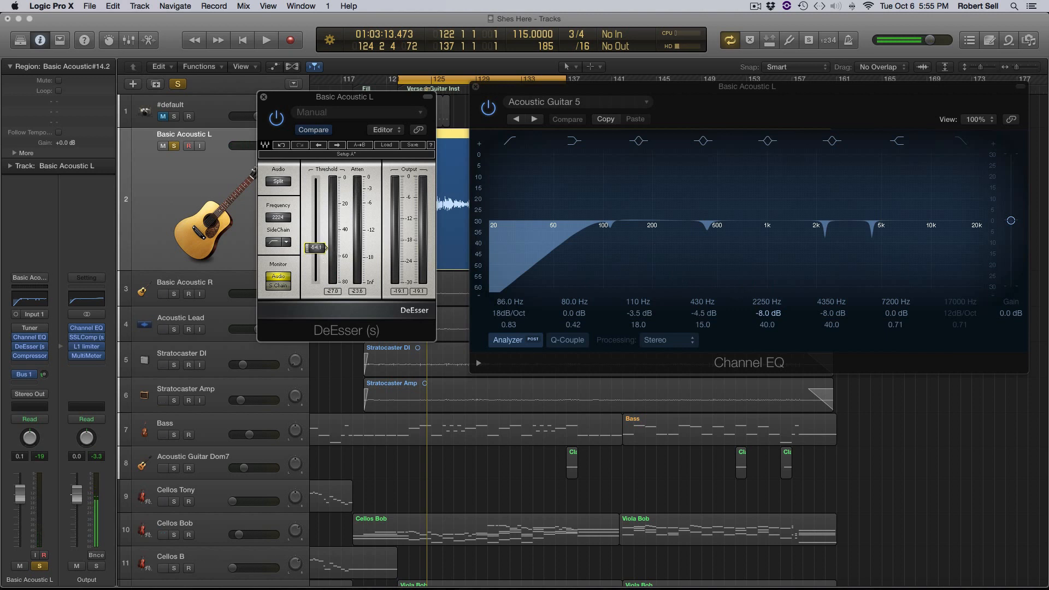
- Raise the DeEsser threshold to about -38.7, fine-tuning it while the loop plays
left_click_drag(316, 247, 316, 234)
key("space")
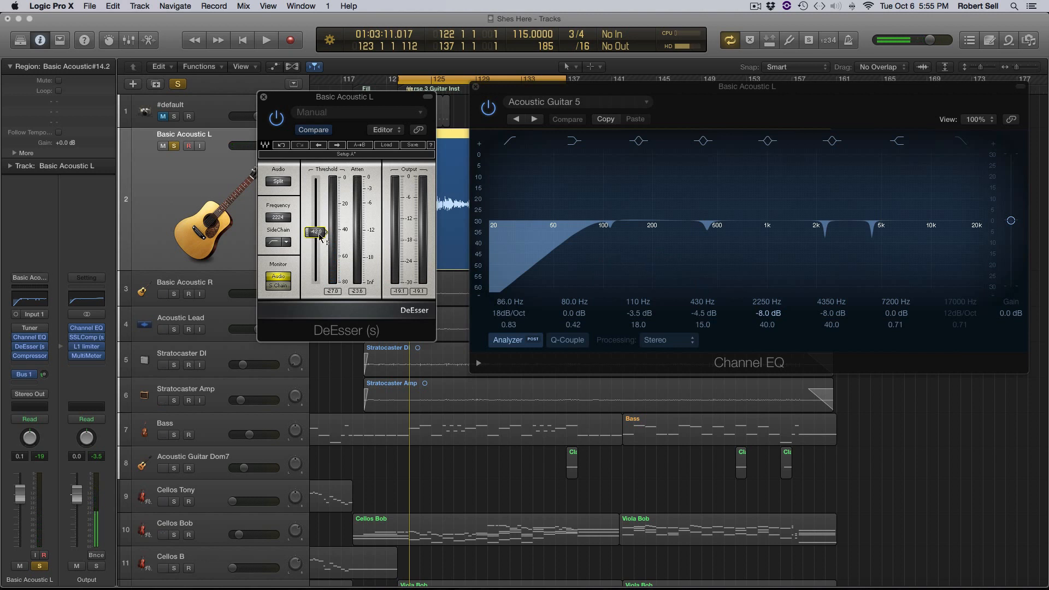
key("space")
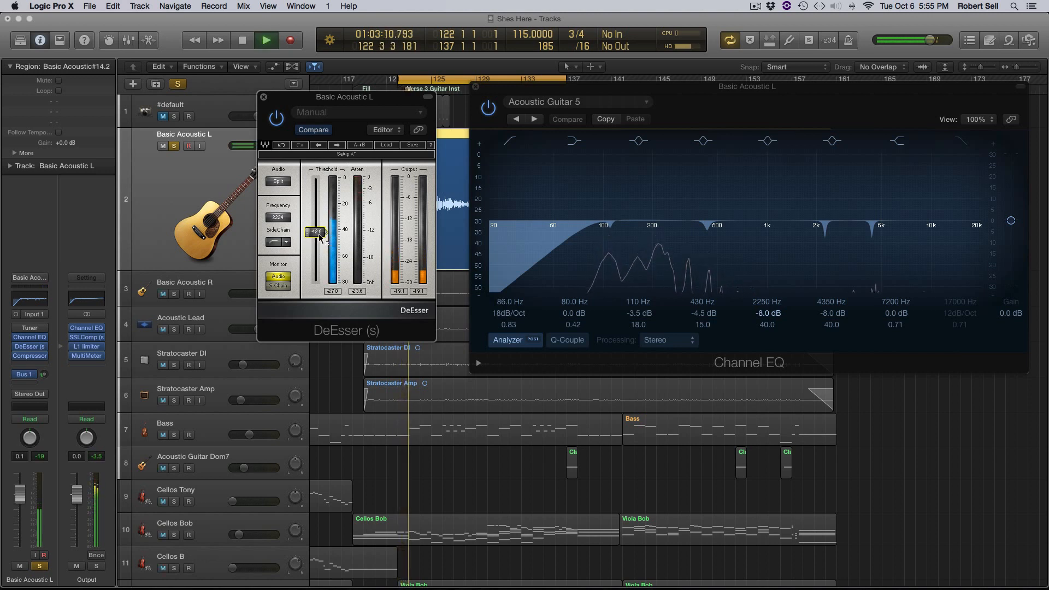
left_click_drag(320, 236, 320, 230)
key("space")
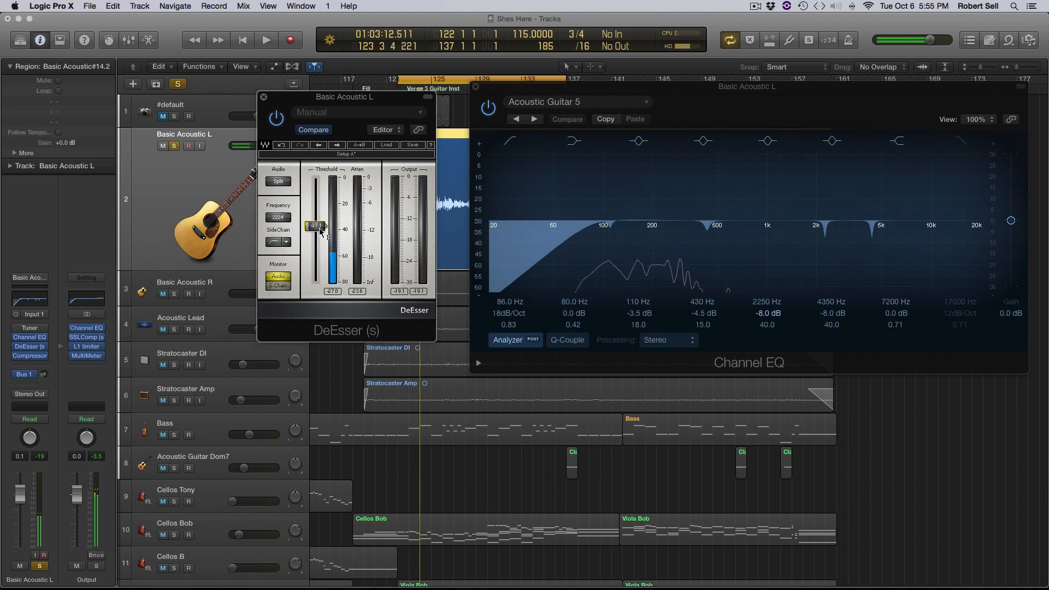
key("space")
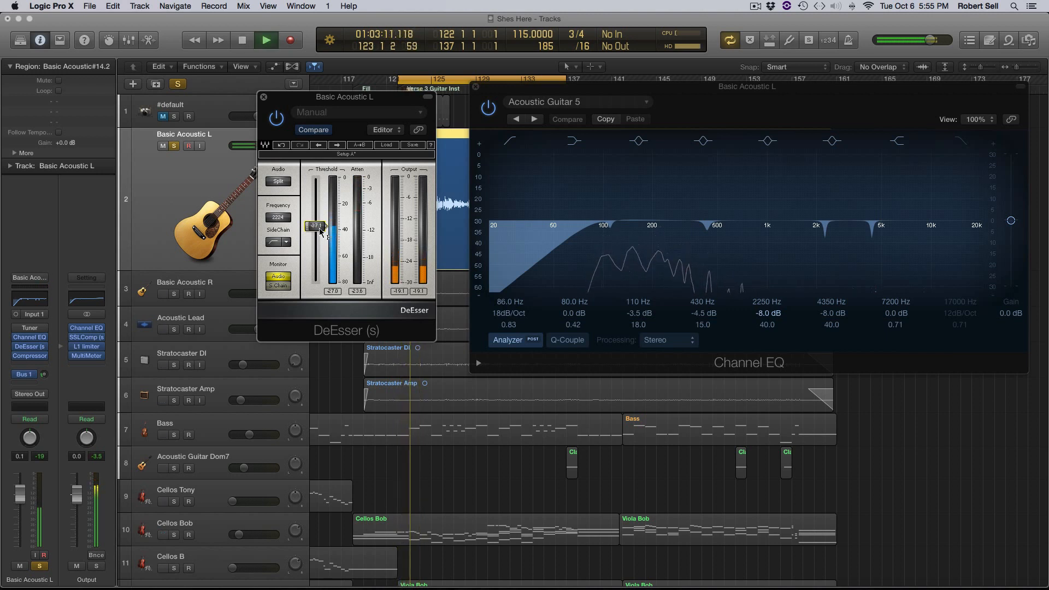
left_click_drag(320, 231, 320, 230)
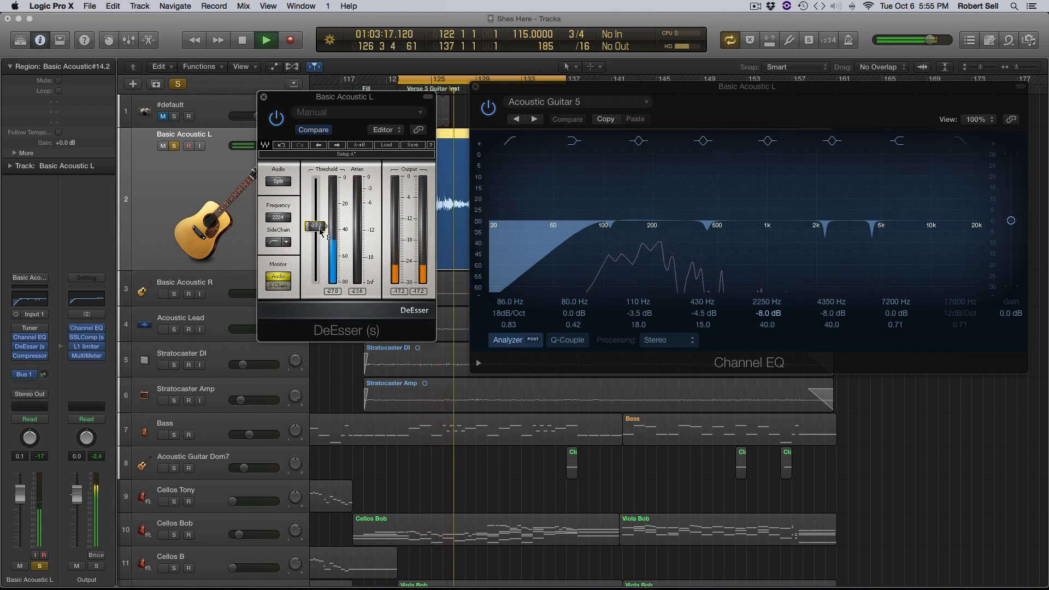
left_click_drag(320, 232, 317, 230)
key("space")
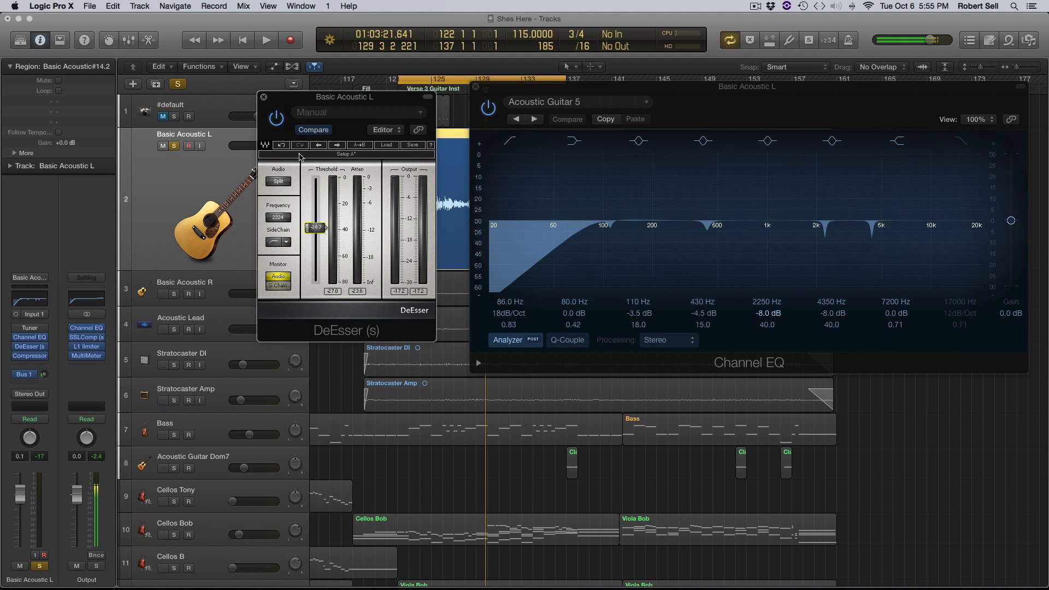
- Audition the loop with the DeEsser and Channel EQ active and again with both bypassed, keeping their windows apart
left_click_drag(339, 104, 244, 116)
key("space")
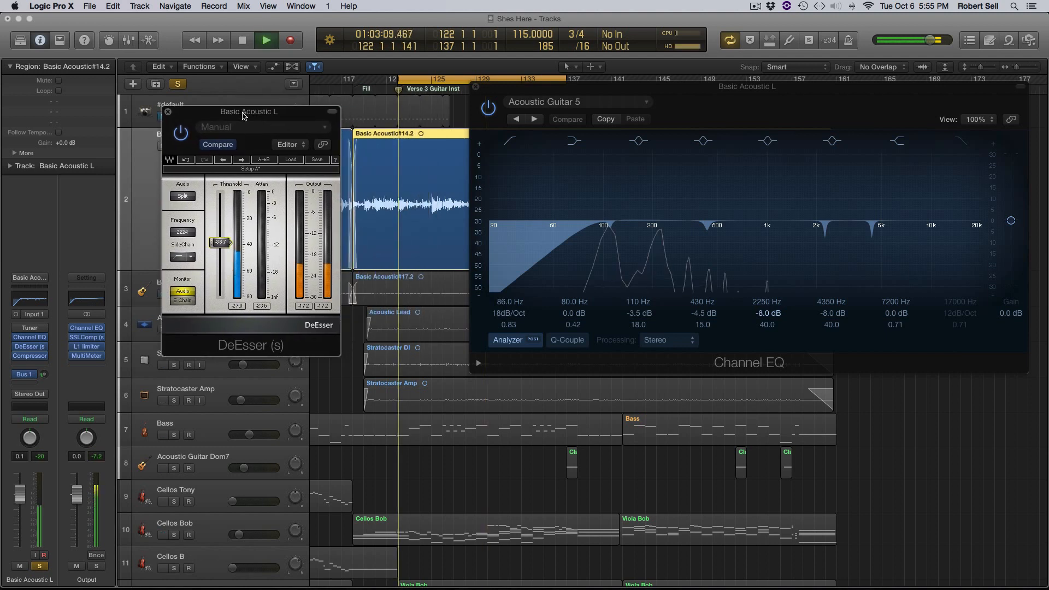
key("space")
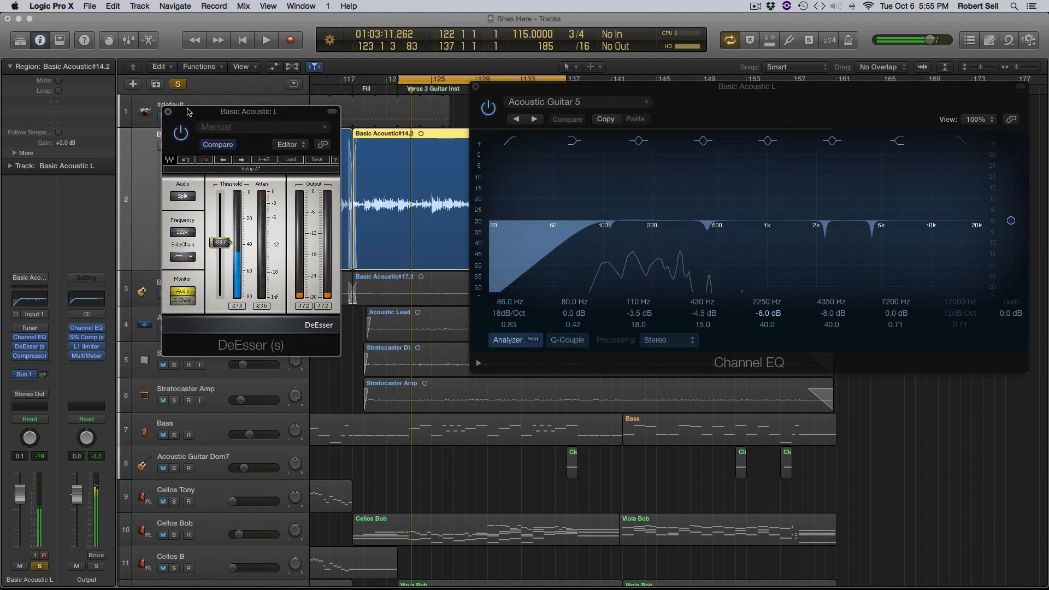
left_click(473, 144)
key("space")
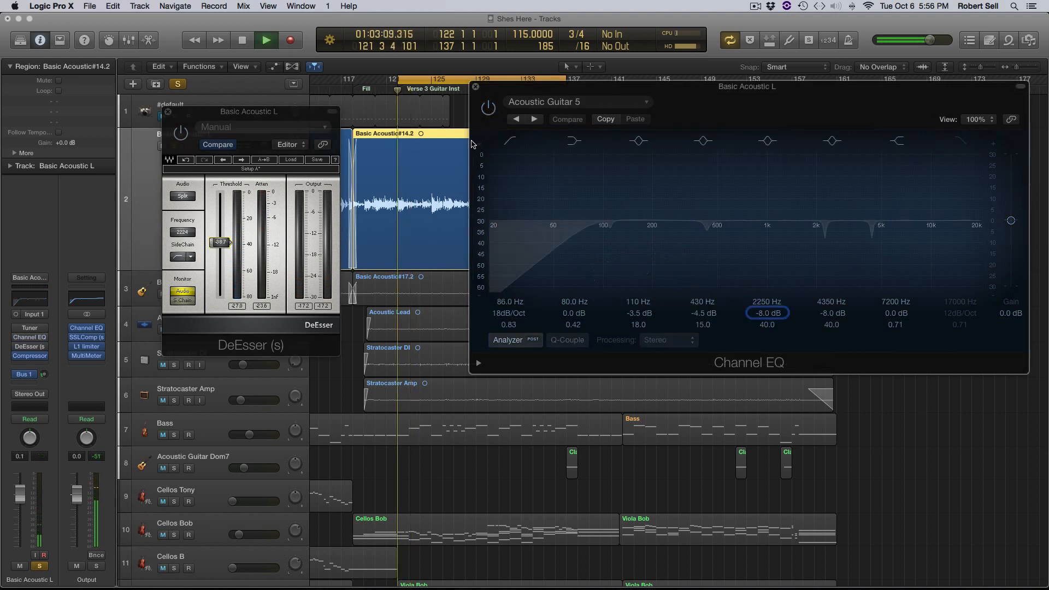
key("space")
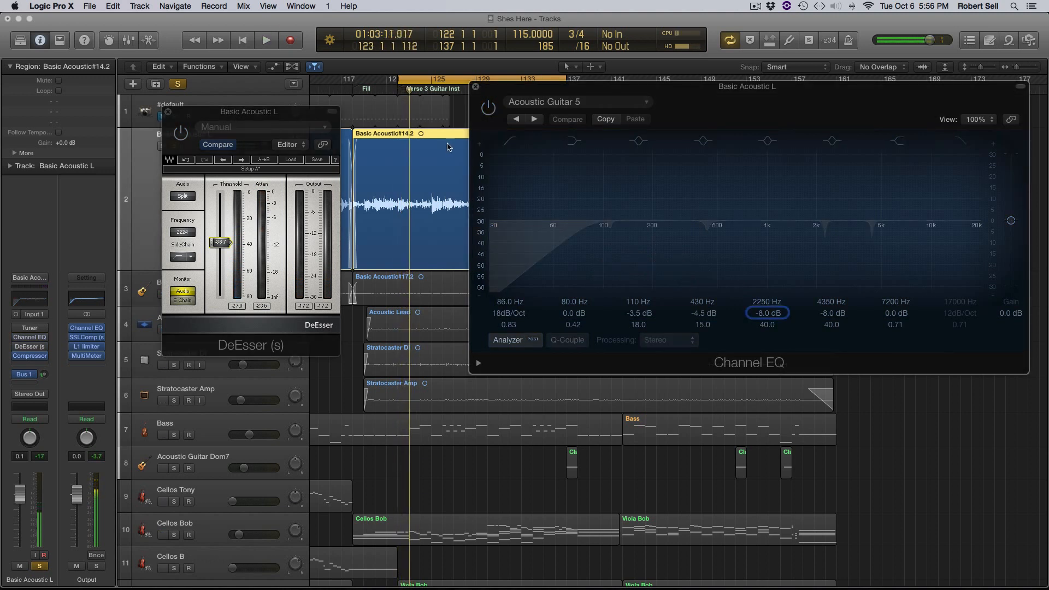
- Re-enable the DeEsser and Channel EQ for one playback of the loop and bypass both for another to compare
left_click(182, 142)
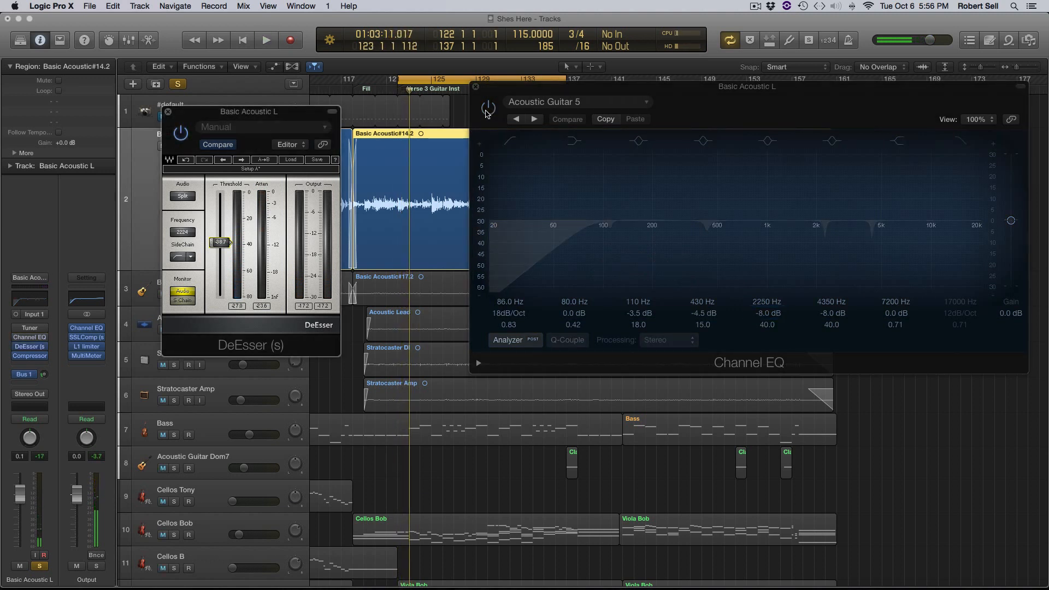
left_click(481, 134)
key("space")
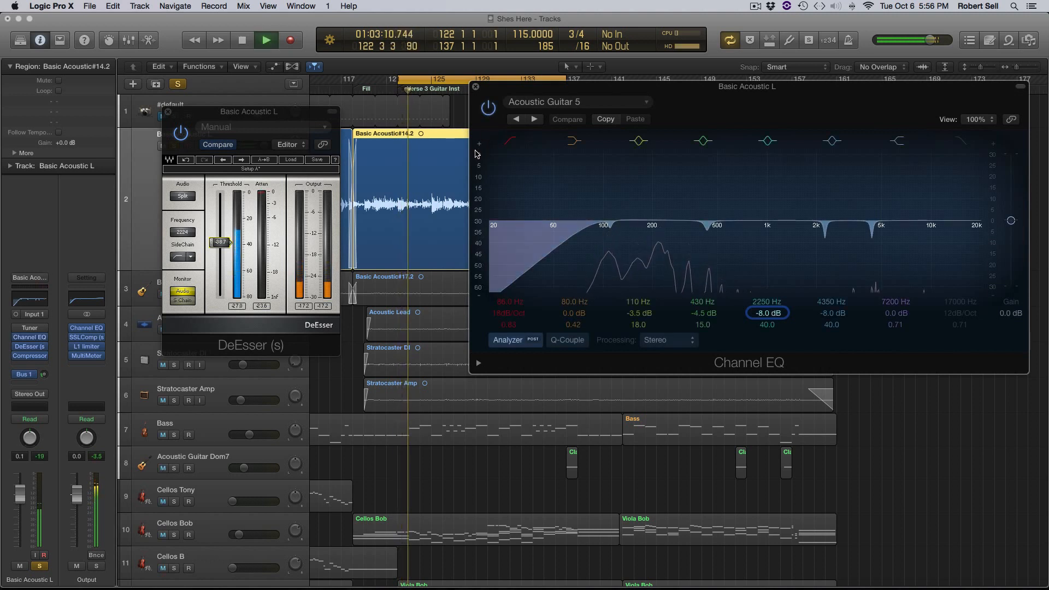
key("space")
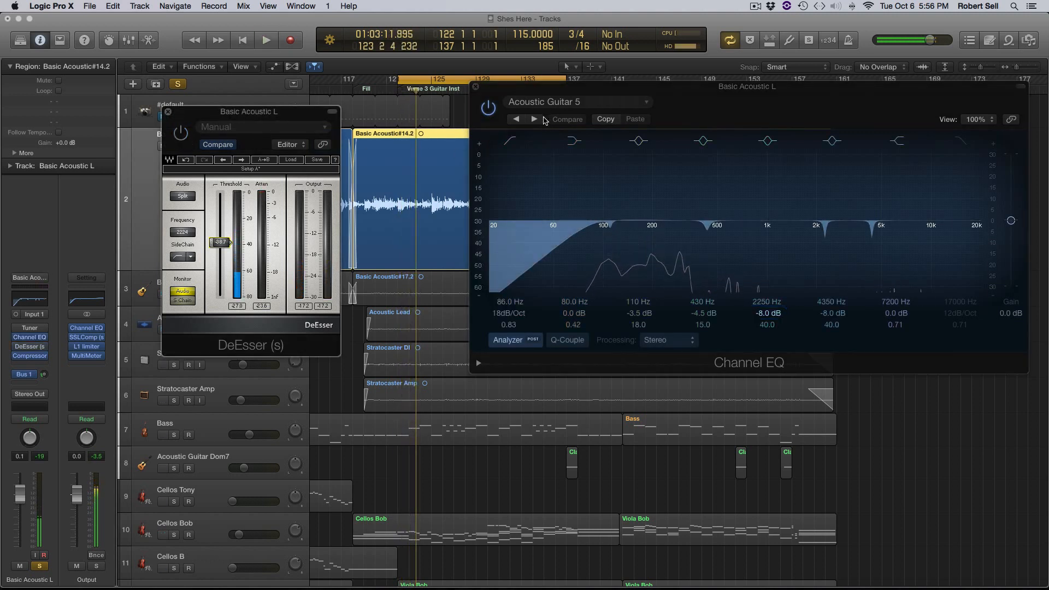
left_click(488, 108)
key("space")
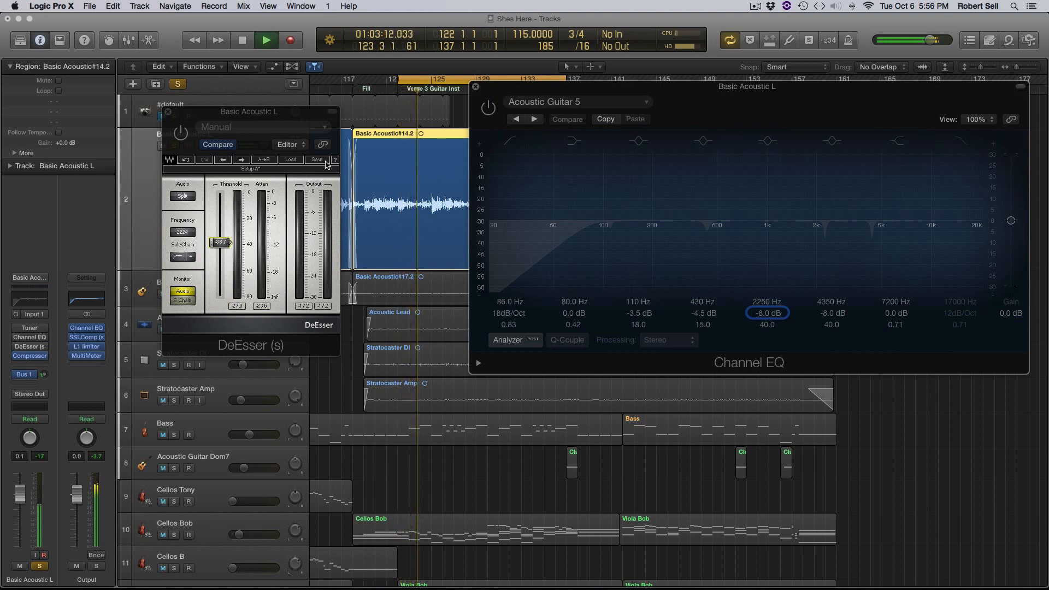
key("space")
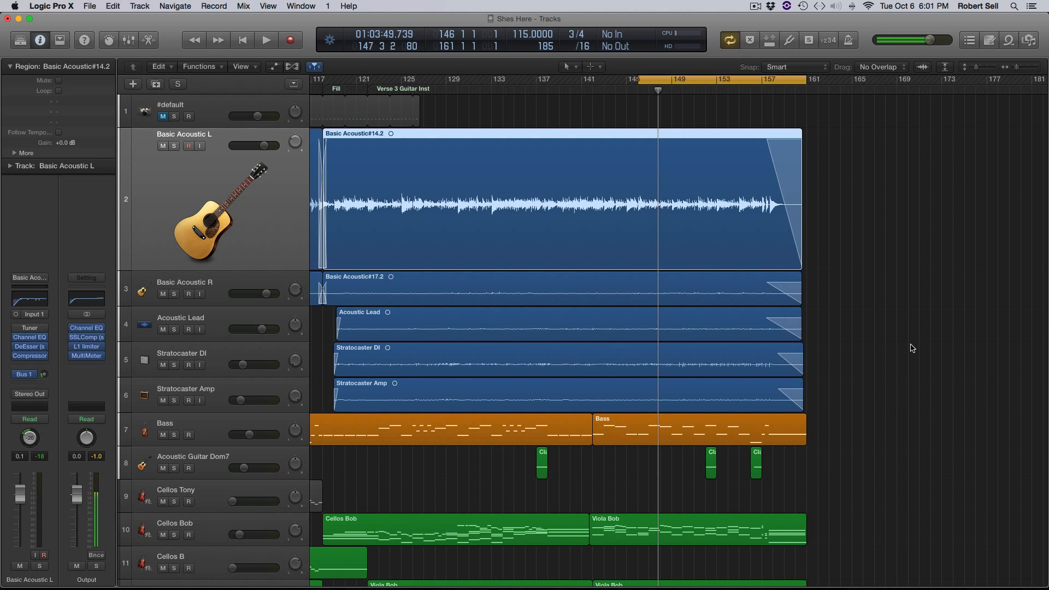
- Play the full mix in the cycle starting at bar 146 and look through the track list
key("space")
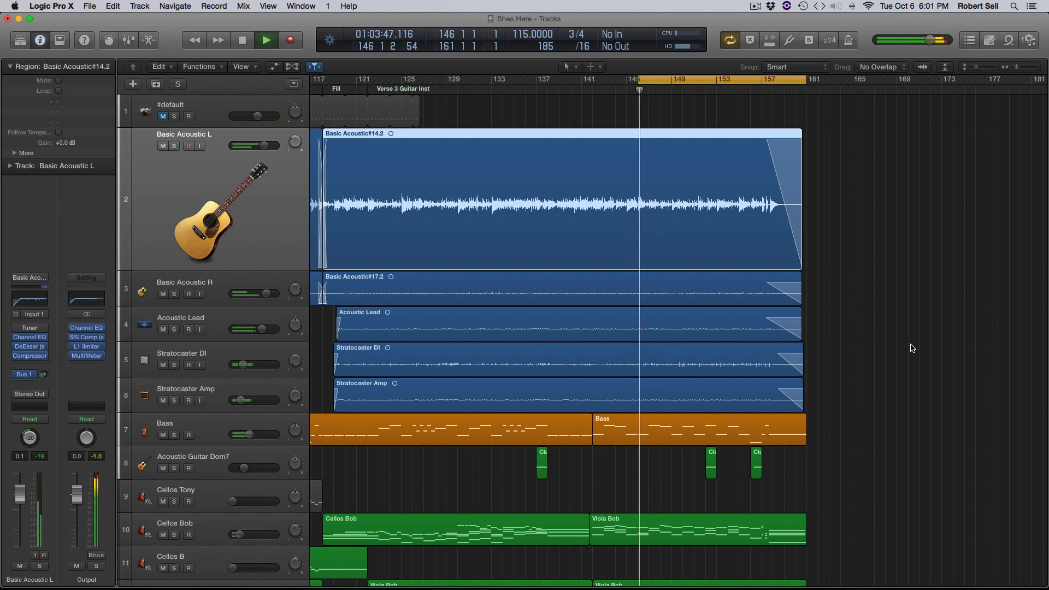
scroll(911, 348, "down", 5)
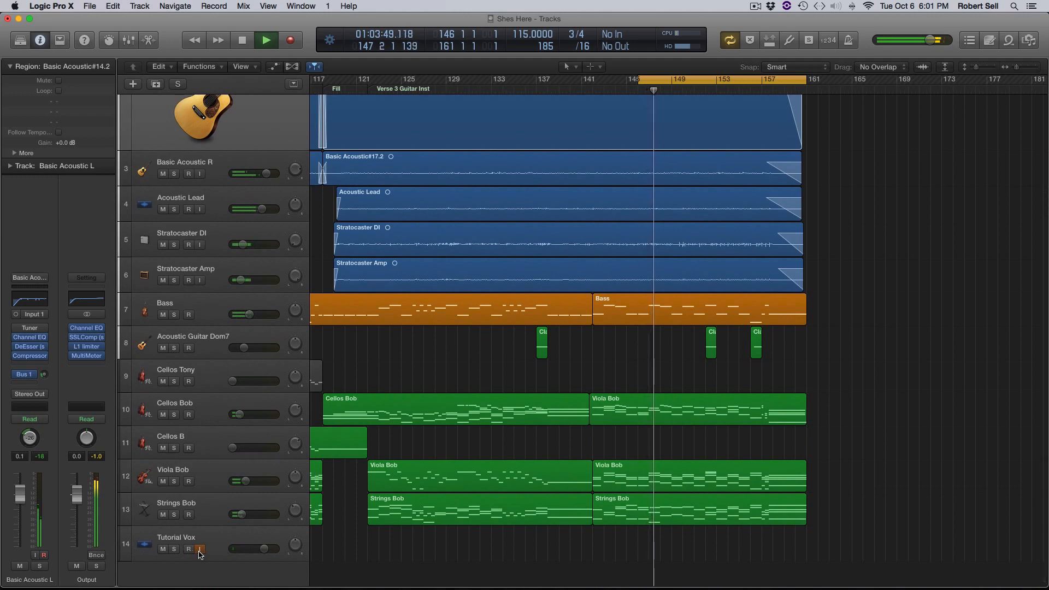
scroll(272, 530, "up", 5)
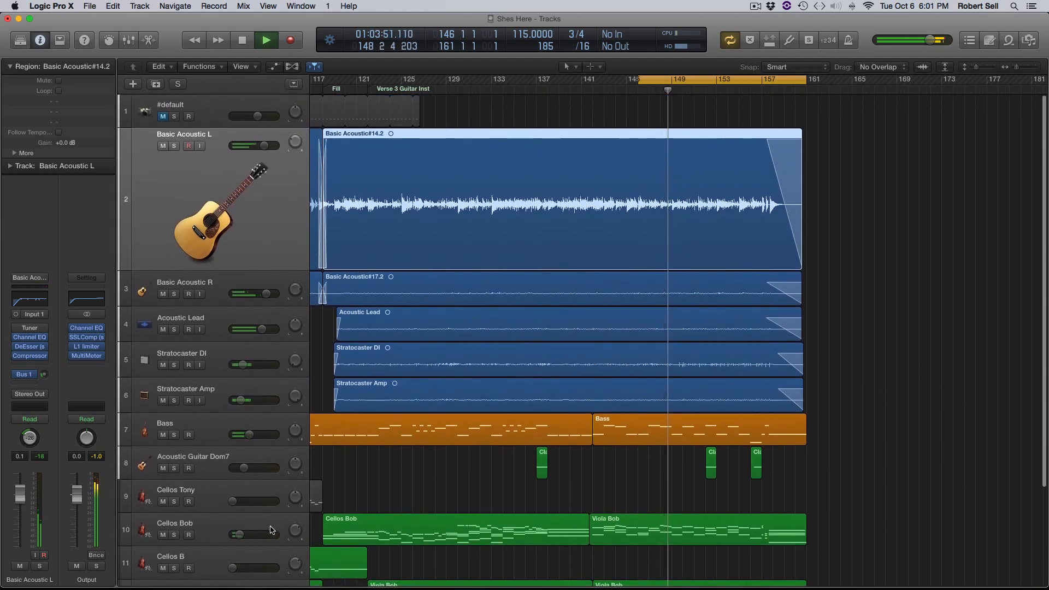